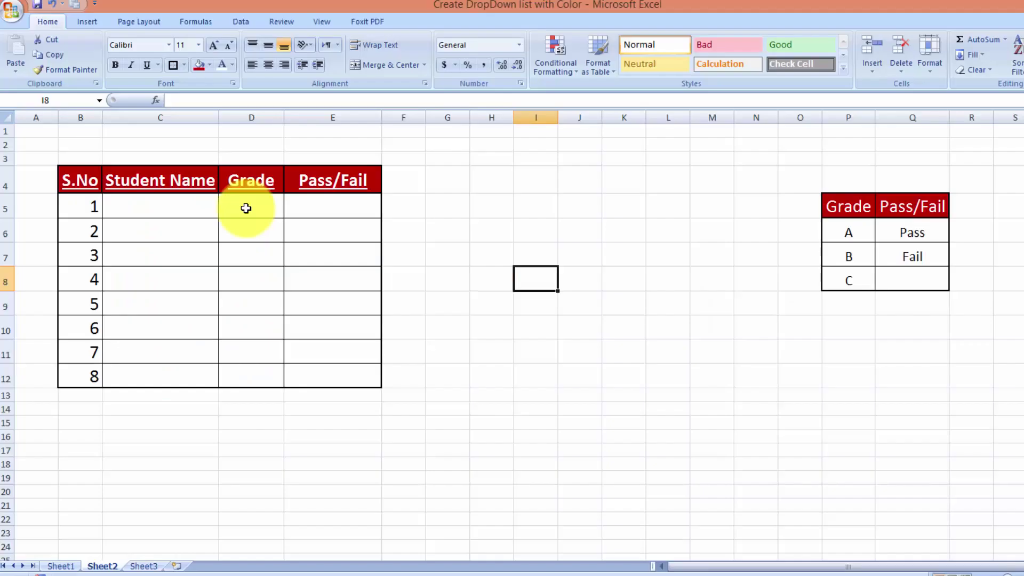
# Add list data validation to the first Grade cell D5, using the grades in =$P$6:$P$8 as the source.
pyautogui.click(246, 208)
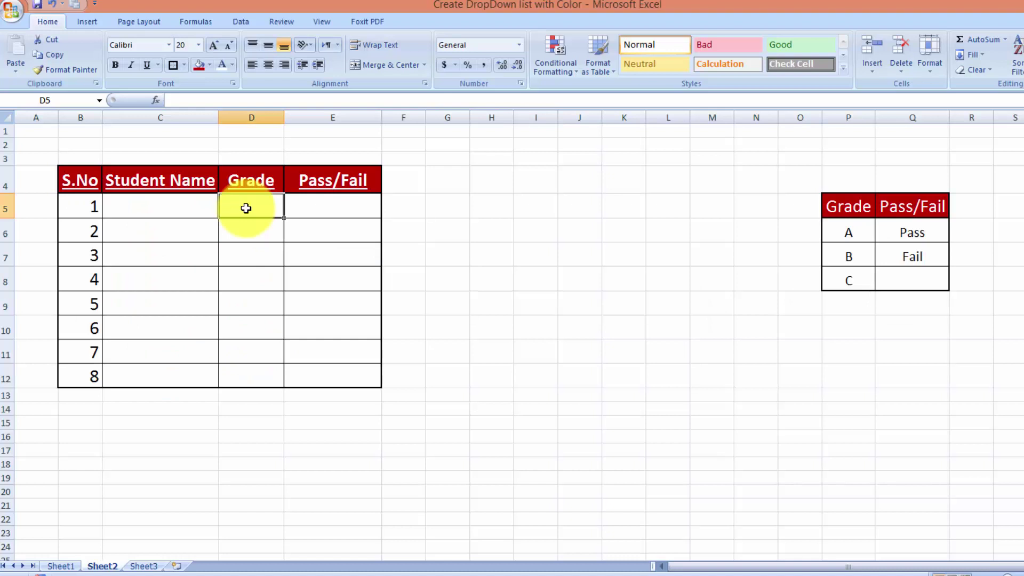
pyautogui.click(246, 25)
pyautogui.click(528, 70)
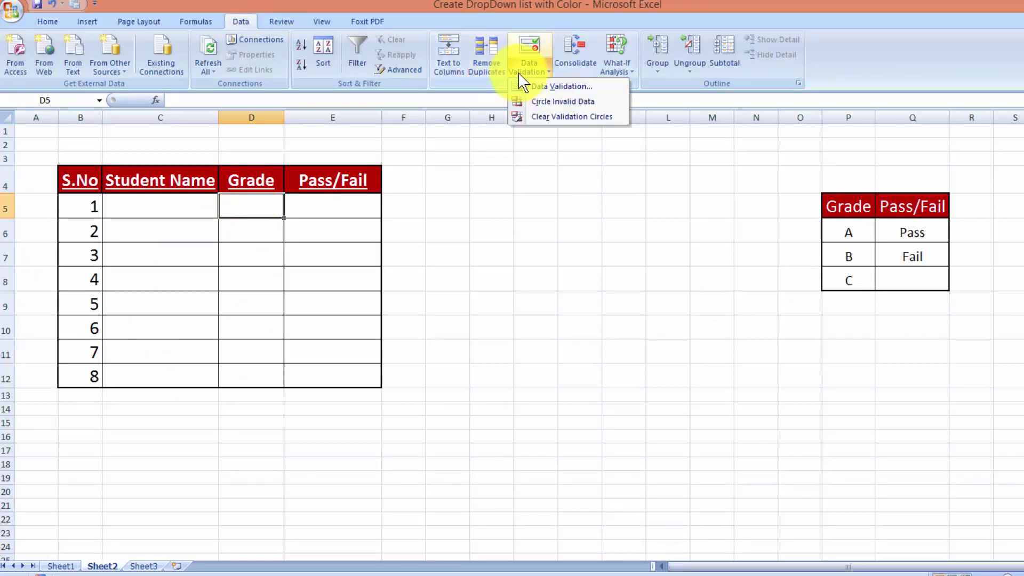
pyautogui.click(554, 87)
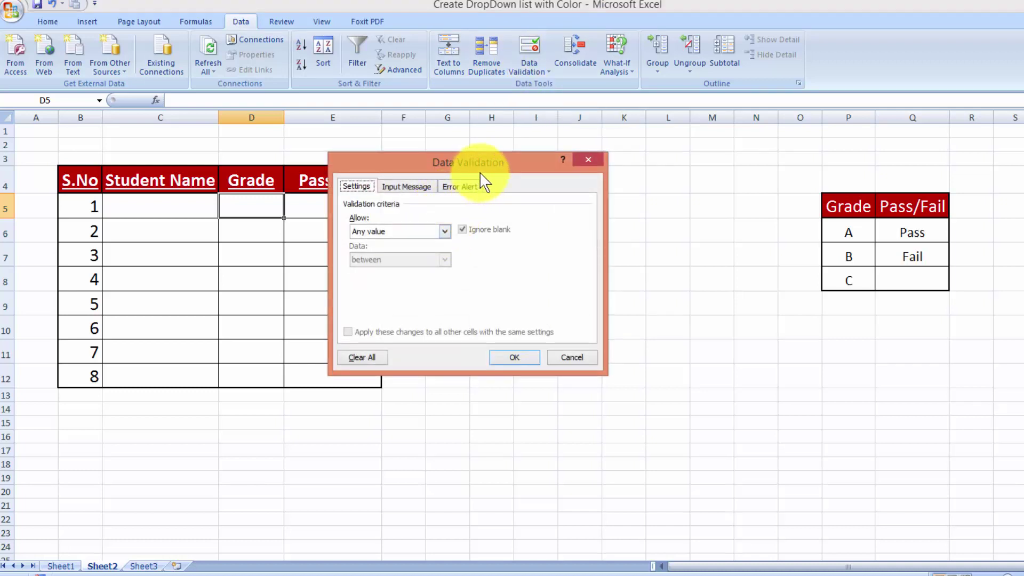
pyautogui.moveTo(480, 173); pyautogui.dragTo(540, 172)
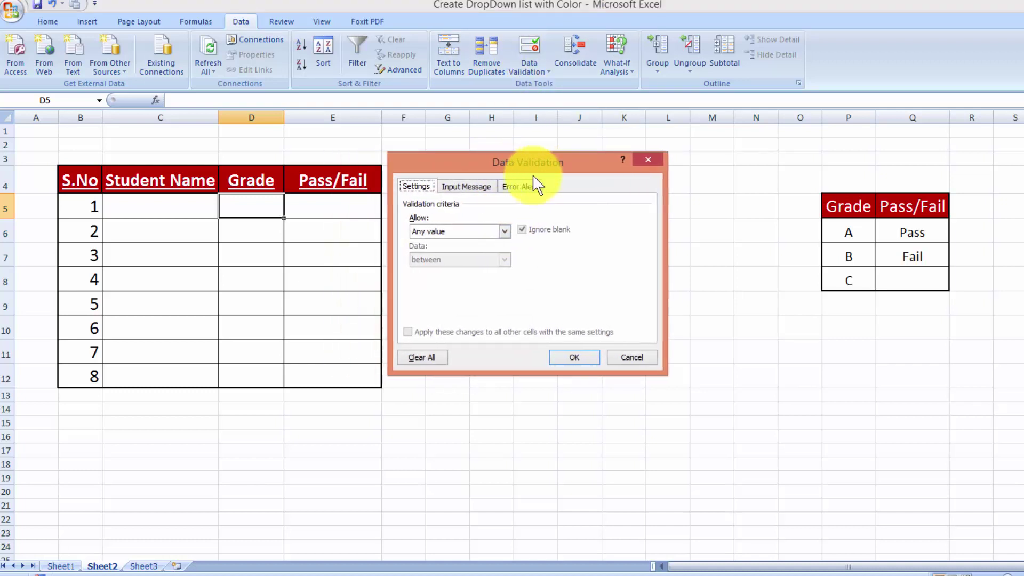
pyautogui.click(505, 231)
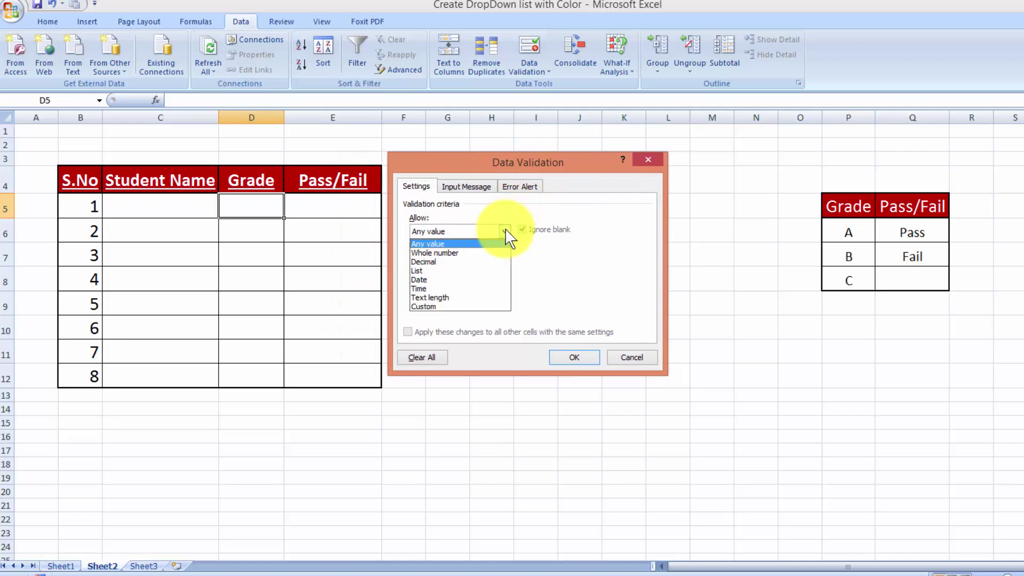
pyautogui.click(475, 271)
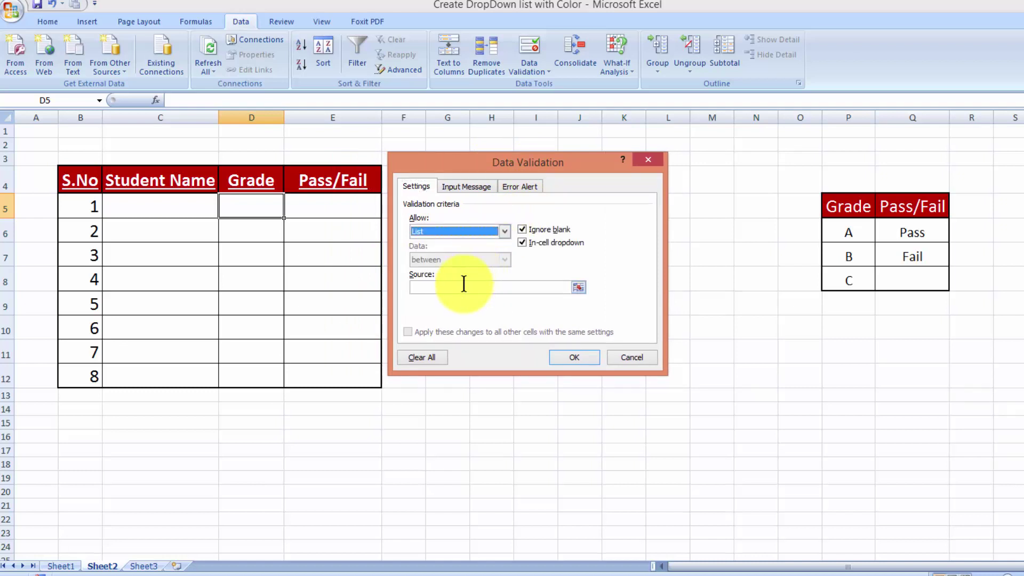
pyautogui.click(464, 285)
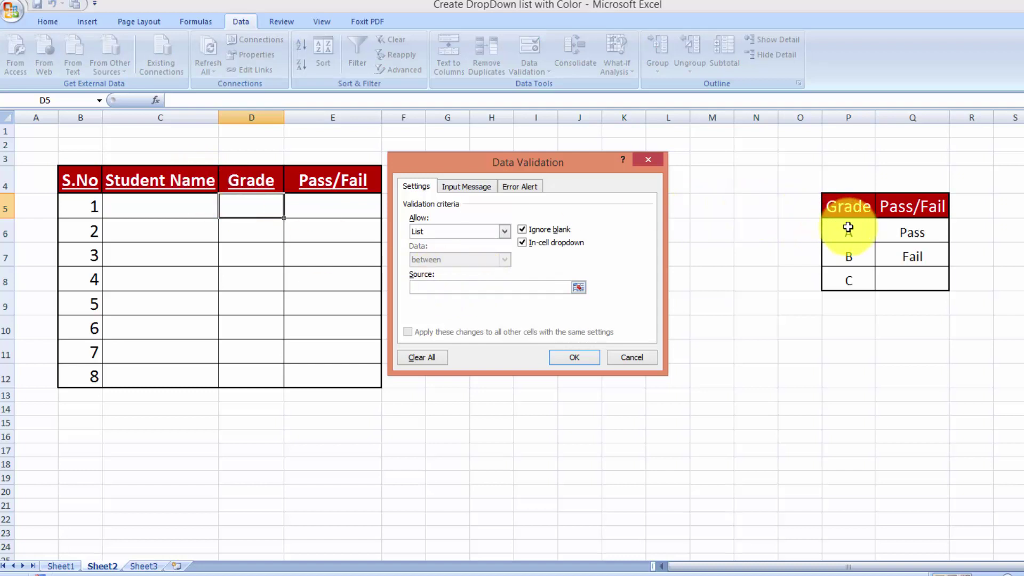
pyautogui.moveTo(848, 227); pyautogui.dragTo(850, 280)
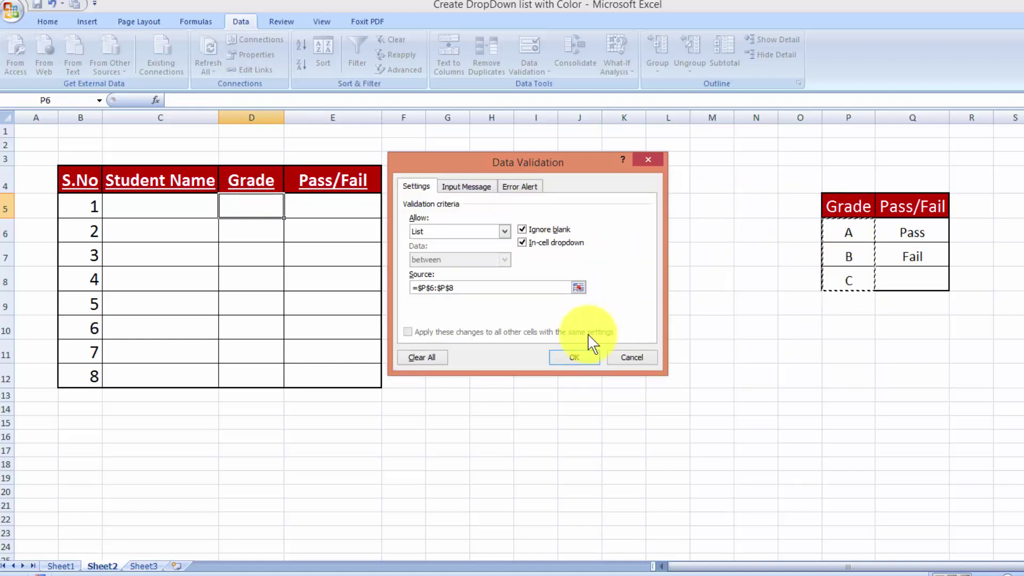
pyautogui.click(582, 361)
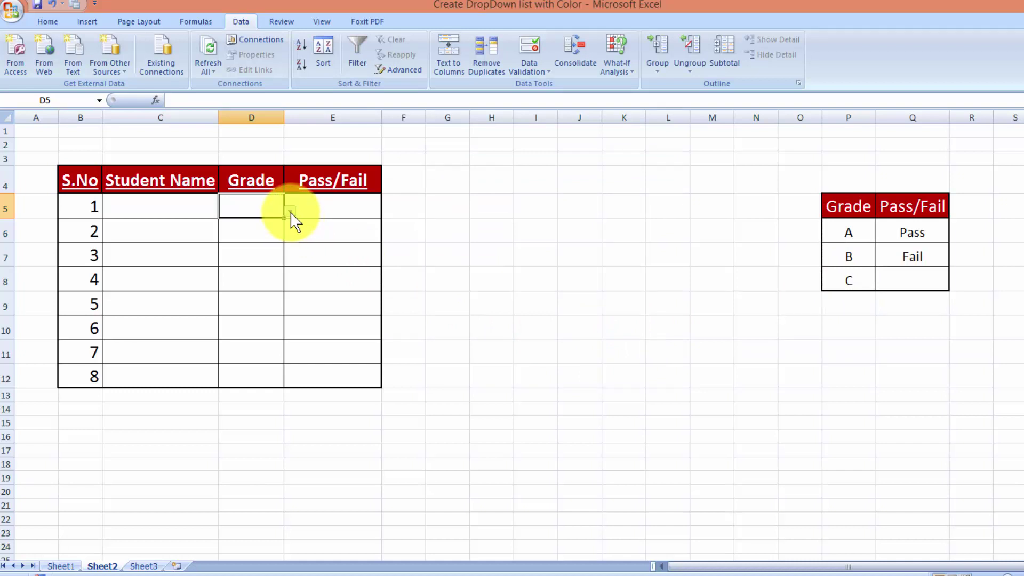
# Copy the drop-down from D5 to the remaining Grade cells D6:D12.
pyautogui.click(351, 203)
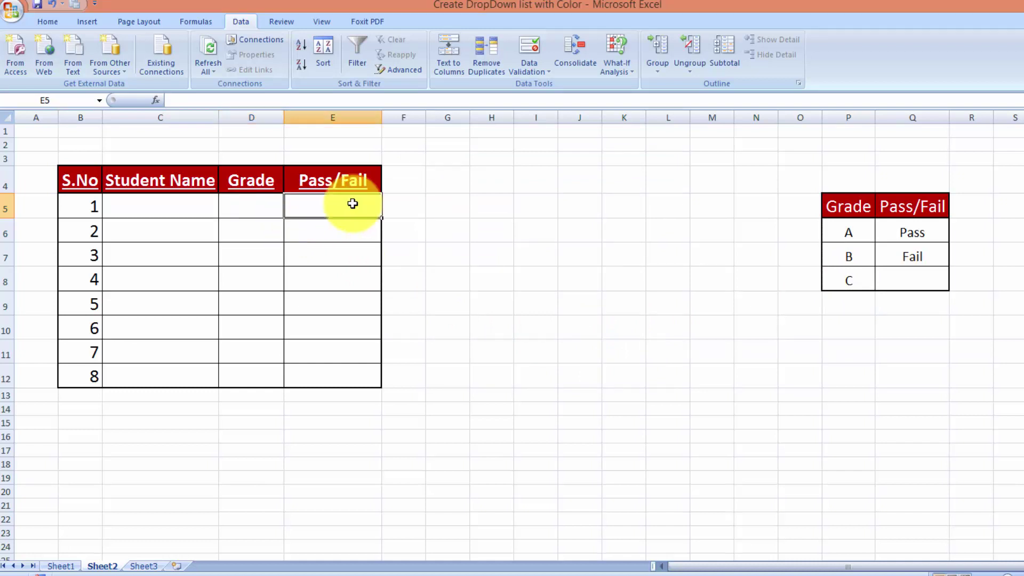
pyautogui.click(272, 204)
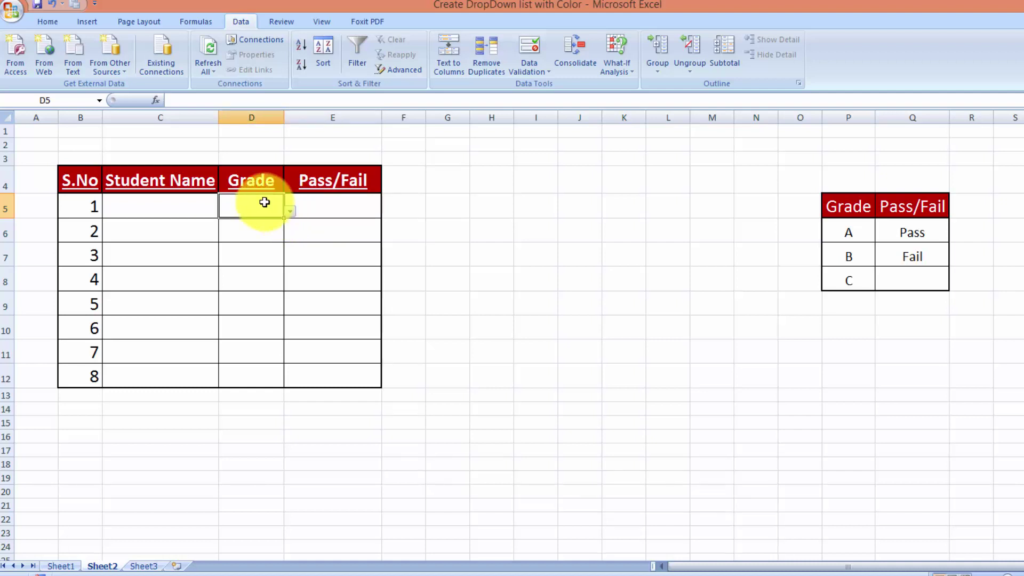
pyautogui.moveTo(259, 222); pyautogui.dragTo(253, 377)
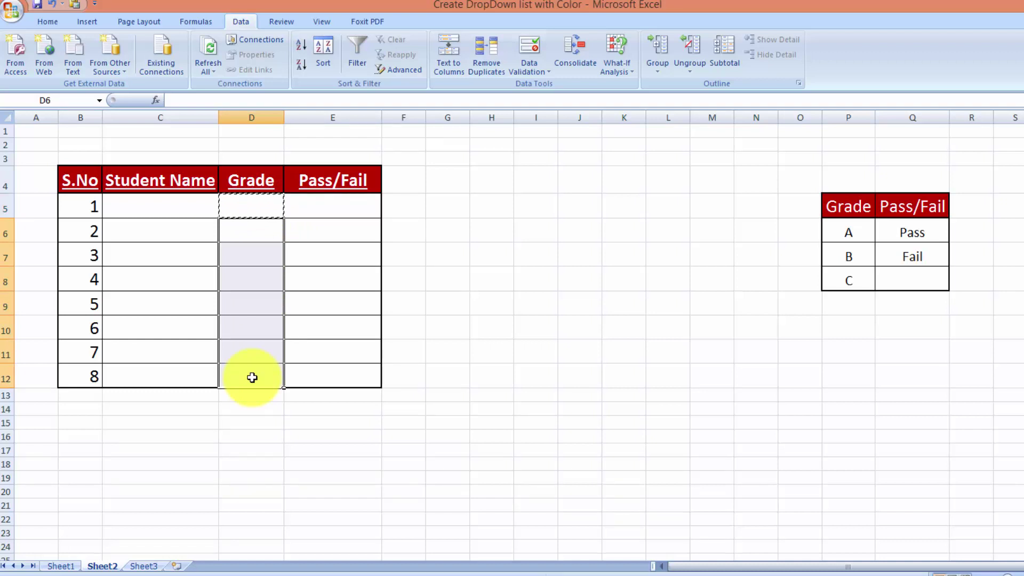
pyautogui.hotkey('ctrl', 'v')
pyautogui.click(263, 292)
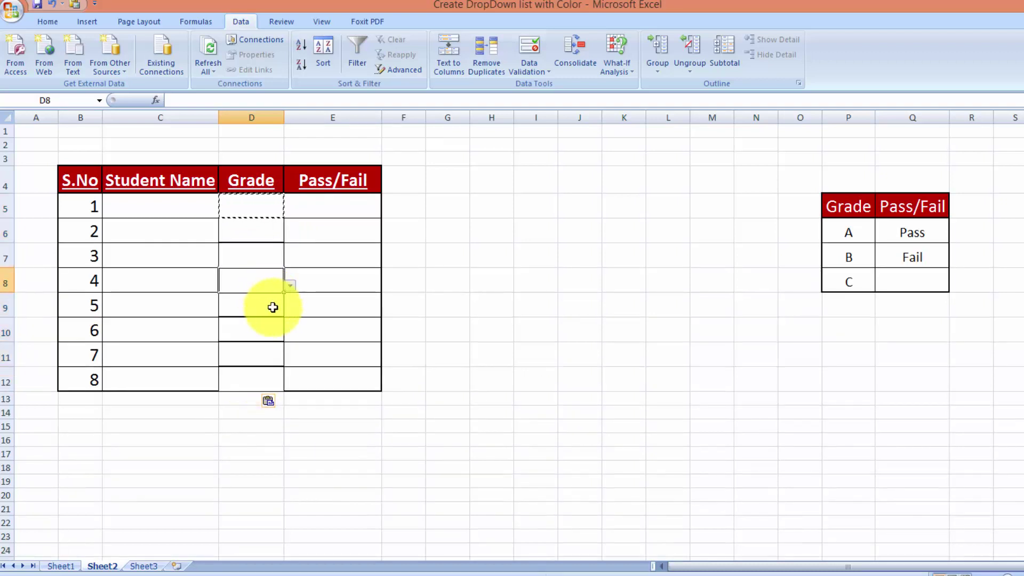
pyautogui.press('Escape')
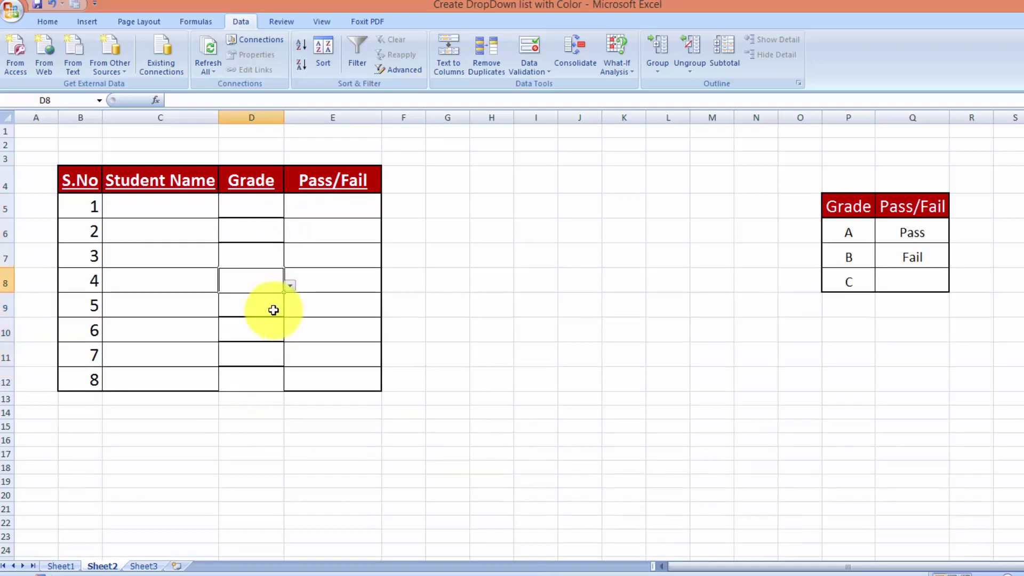
# Add list data validation to the first Pass/Fail cell E5 with source =$Q$6:$Q$7, and check its drop-down options.
pyautogui.click(330, 210)
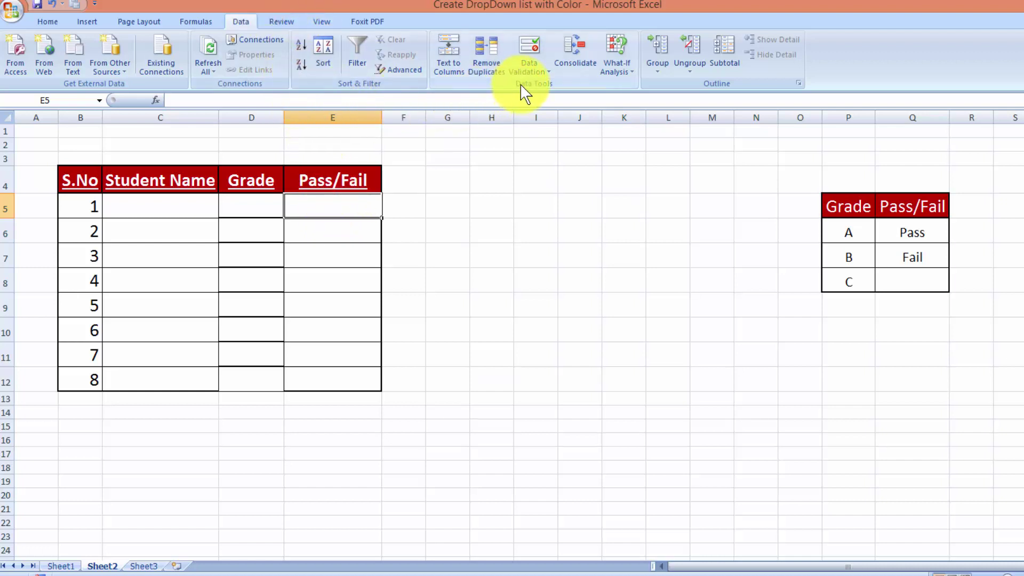
pyautogui.click(527, 71)
pyautogui.click(539, 87)
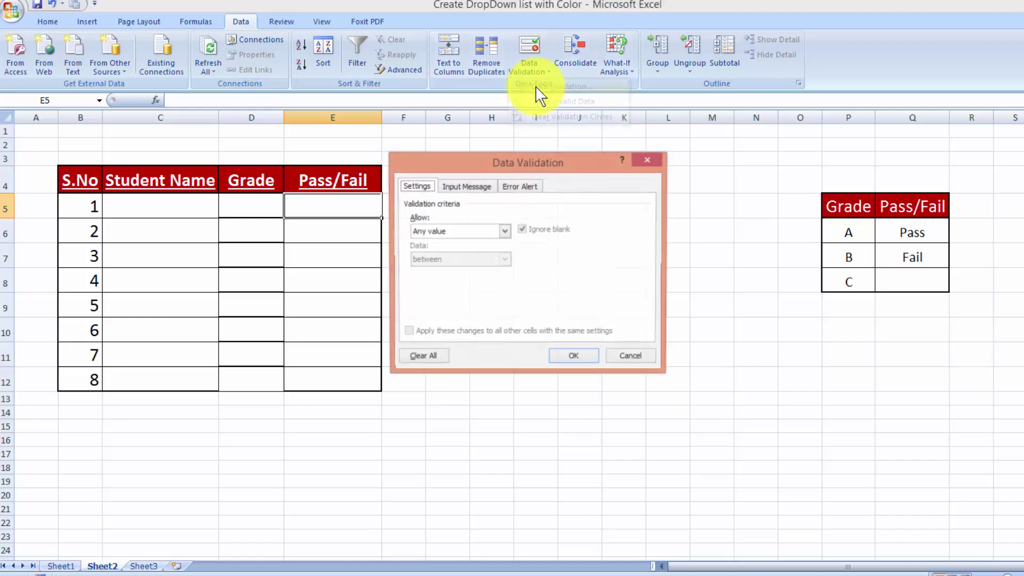
pyautogui.click(503, 233)
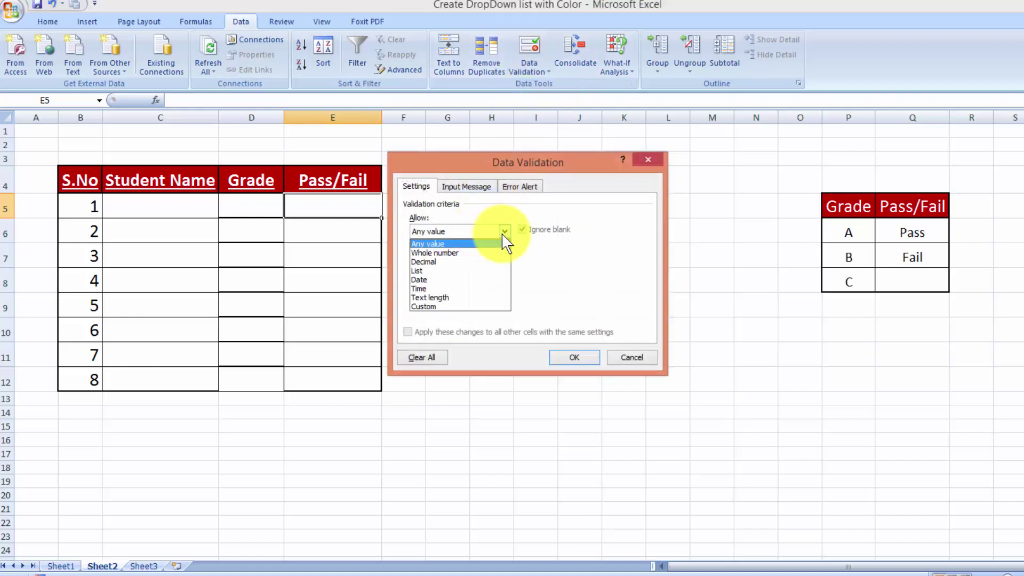
pyautogui.click(476, 271)
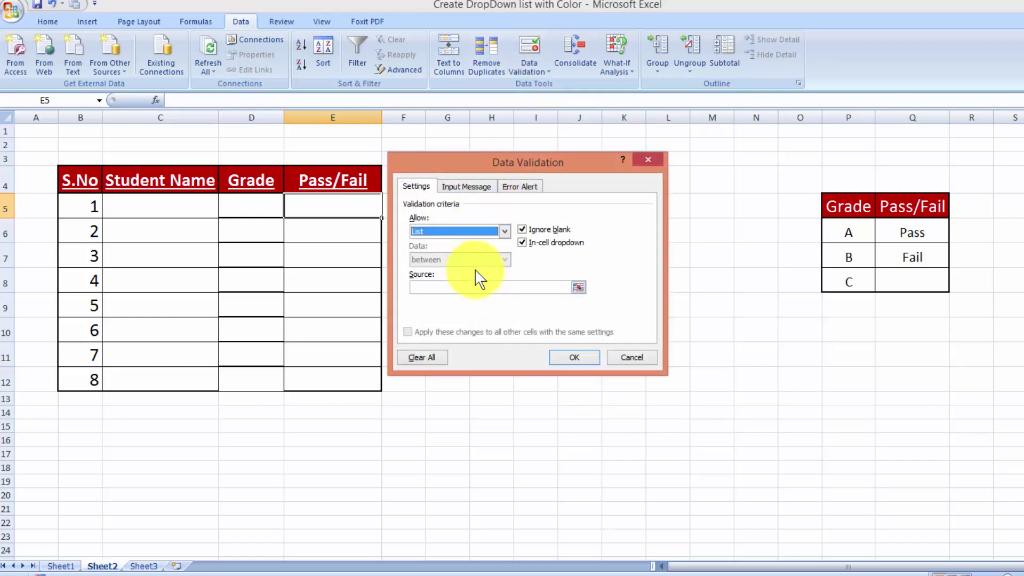
pyautogui.moveTo(576, 158); pyautogui.dragTo(635, 160)
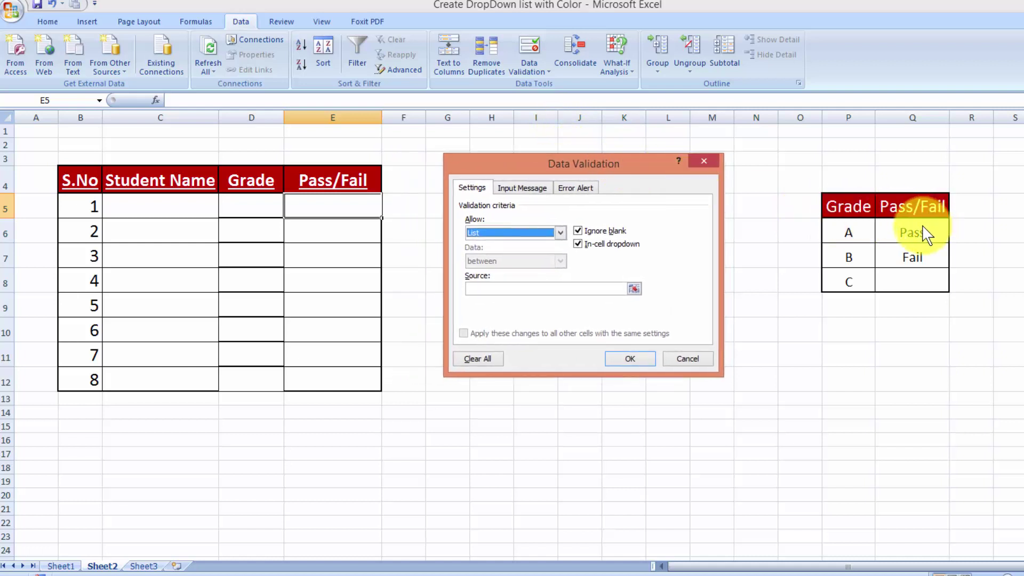
pyautogui.click(559, 288)
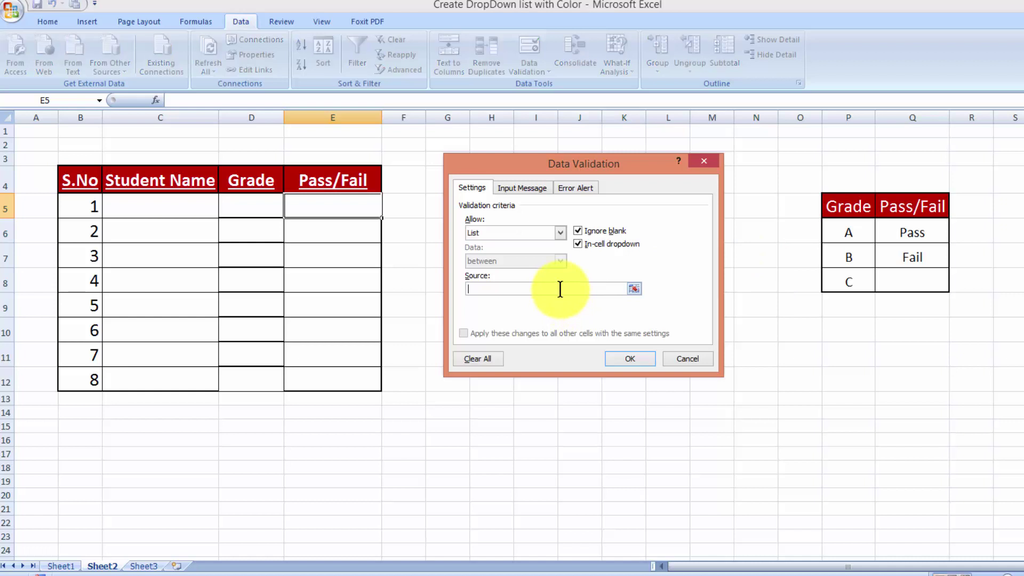
pyautogui.moveTo(908, 231); pyautogui.dragTo(913, 256)
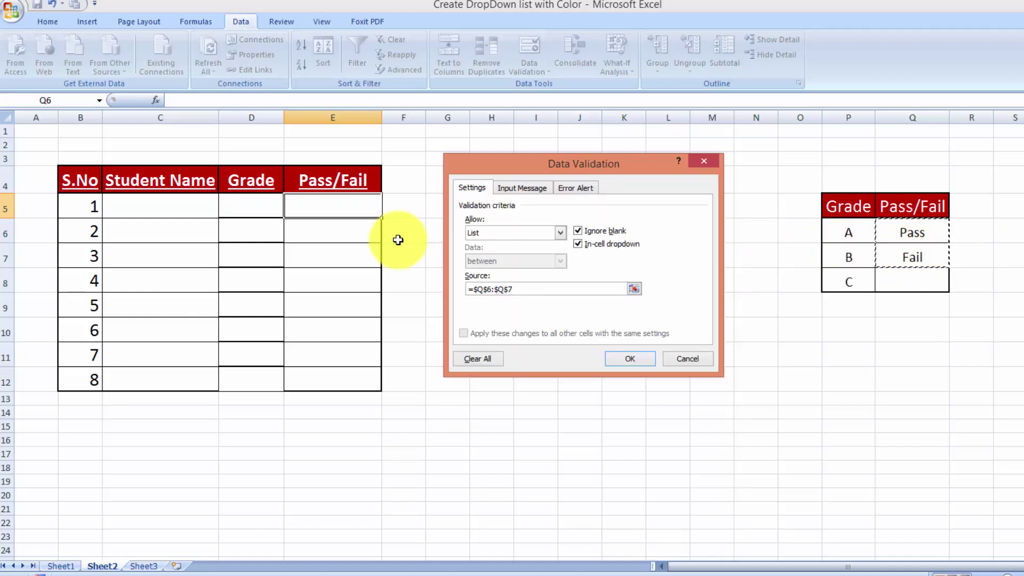
pyautogui.click(624, 360)
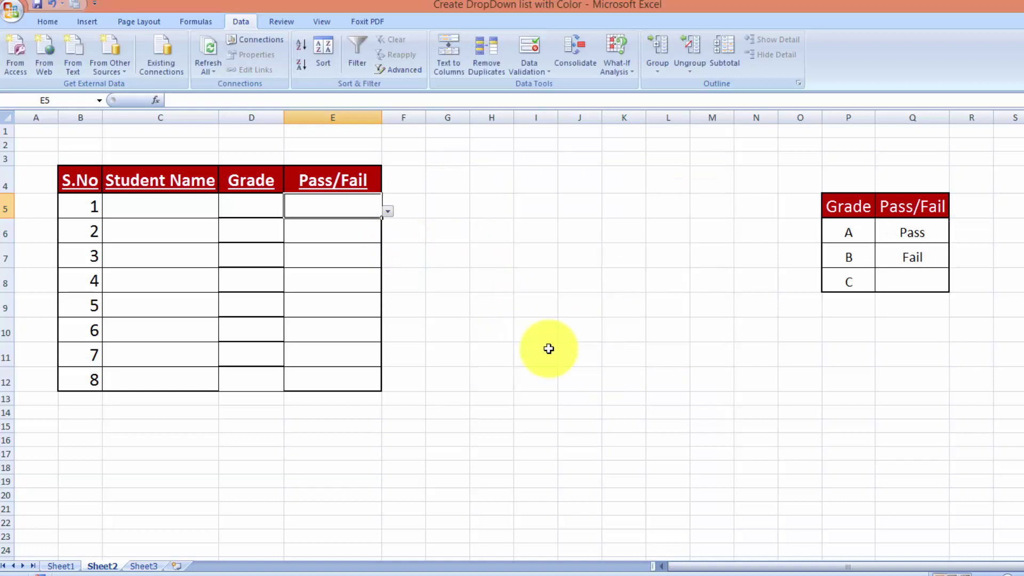
pyautogui.click(389, 213)
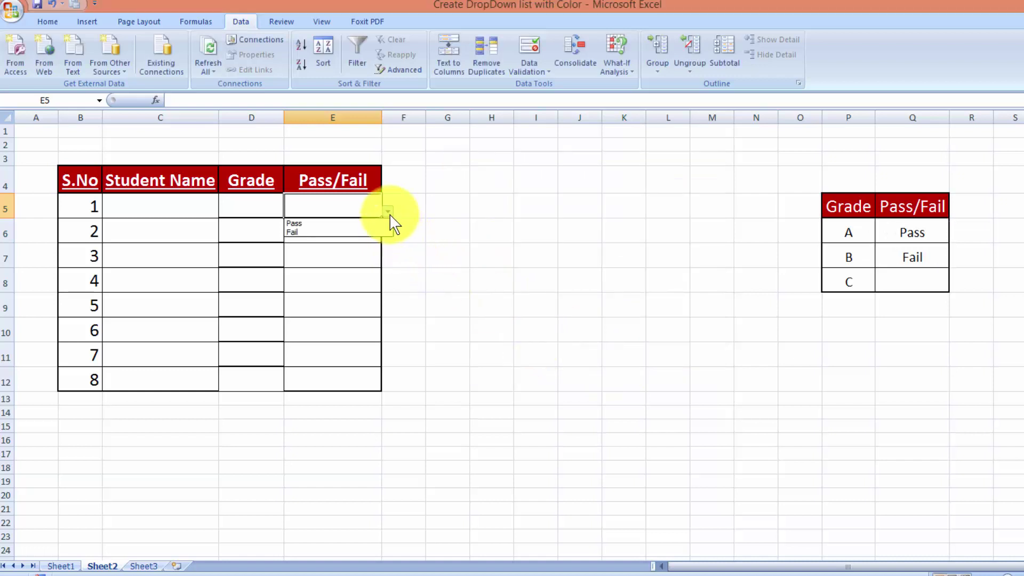
pyautogui.click(389, 213)
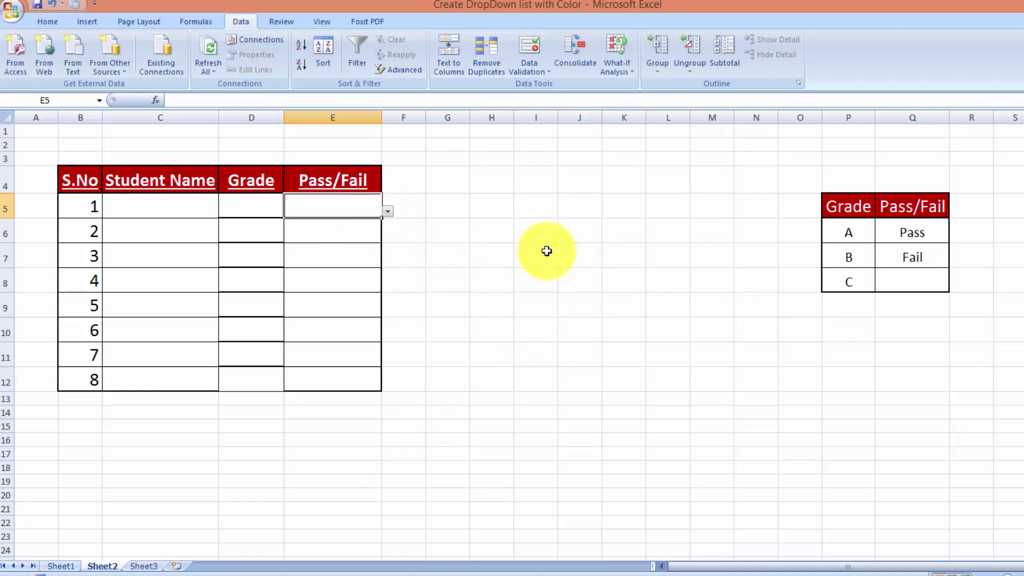
# Copy the drop-down from E5 to the remaining Pass/Fail cells E6:E12.
pyautogui.hotkey('ctrl', 'c')
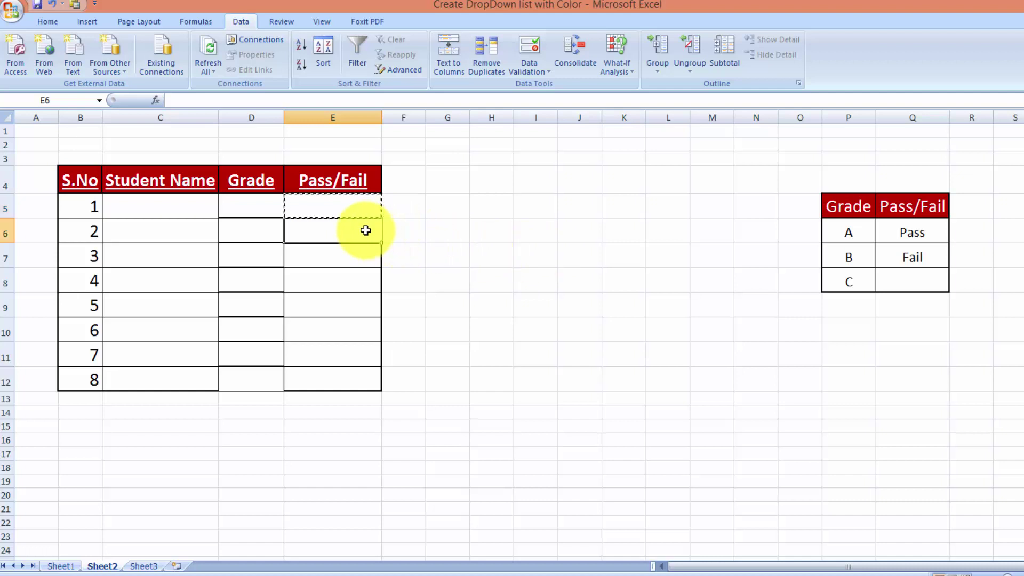
pyautogui.moveTo(366, 229); pyautogui.dragTo(354, 369)
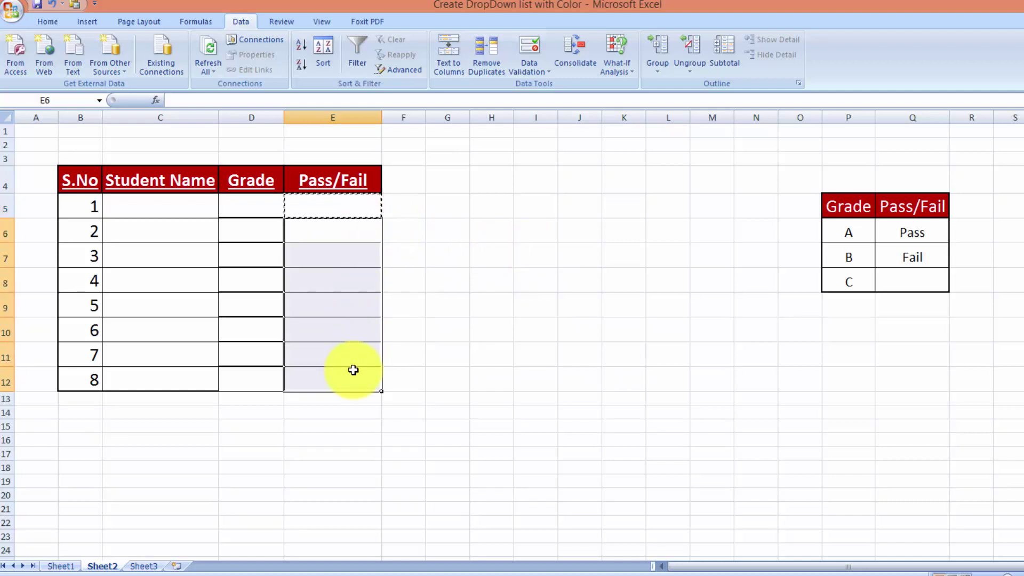
pyautogui.hotkey('ctrl', 'v')
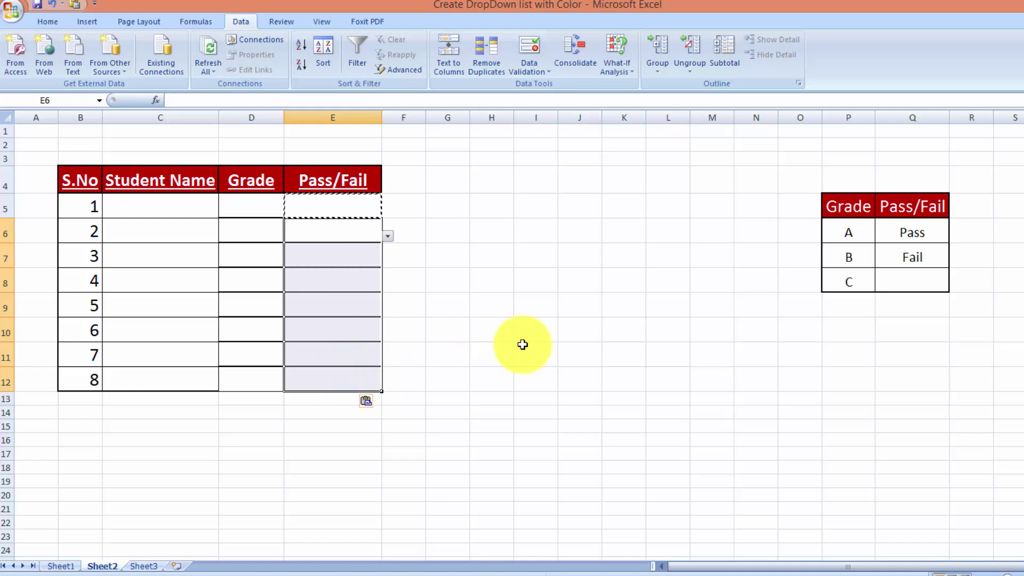
pyautogui.press('Escape')
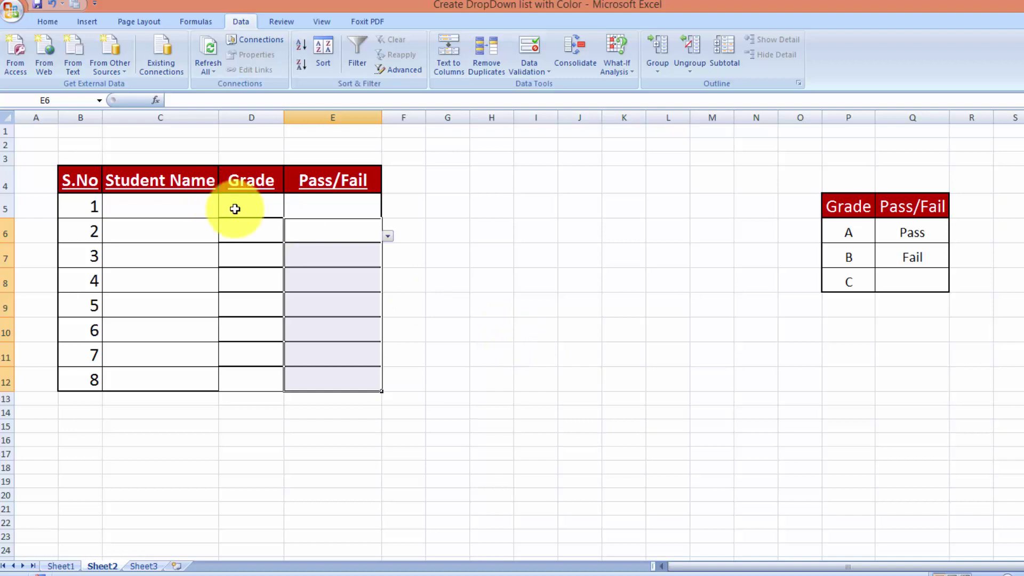
# Increase the font size of the Grade cells D5:D12 and the Pass/Fail cells E5:E12 to 26.
pyautogui.moveTo(235, 209); pyautogui.dragTo(253, 369)
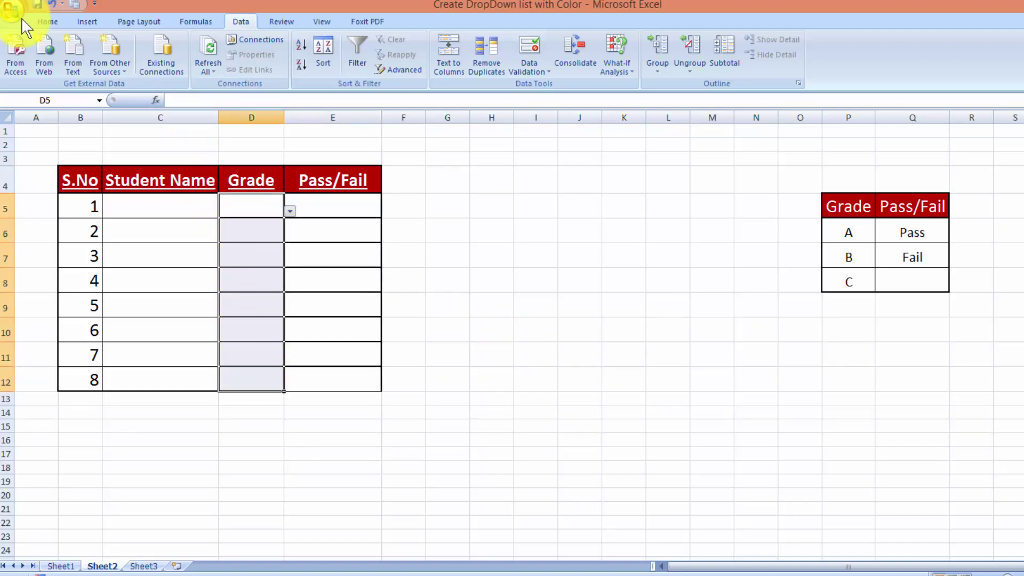
pyautogui.click(45, 23)
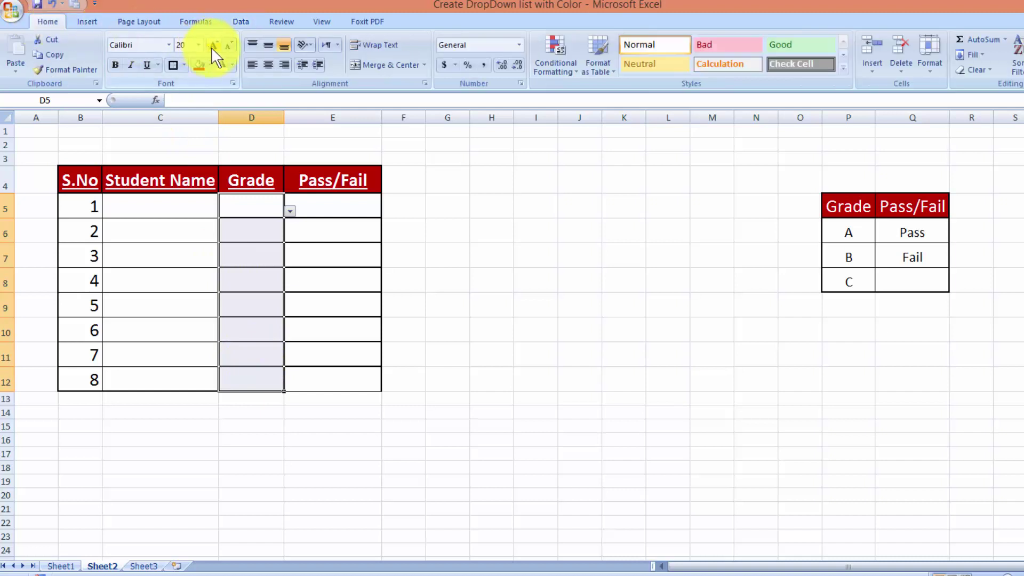
pyautogui.click(213, 46)
pyautogui.click(213, 46)
pyautogui.click(213, 46)
pyautogui.click(327, 212)
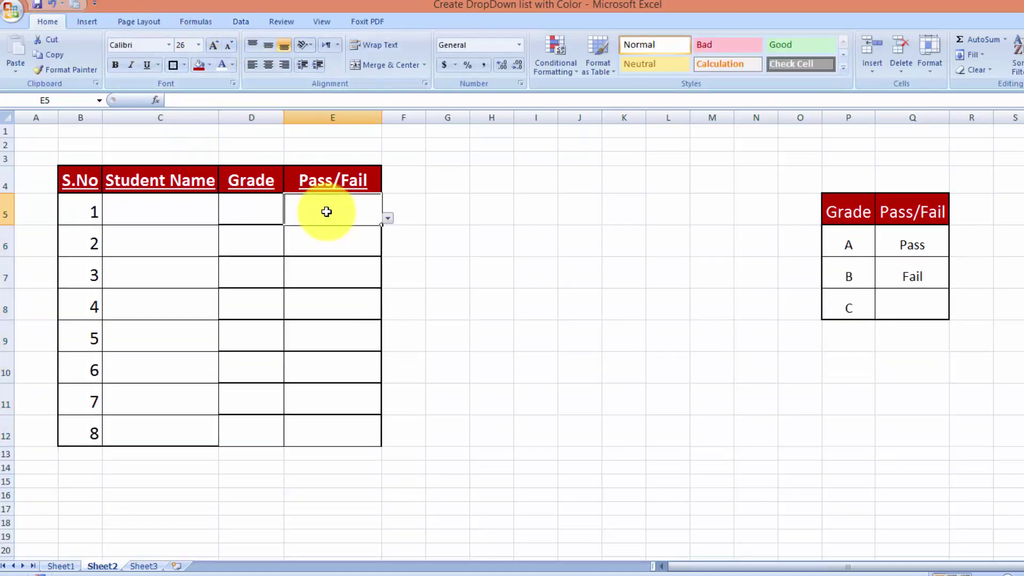
pyautogui.moveTo(326, 212); pyautogui.dragTo(340, 418)
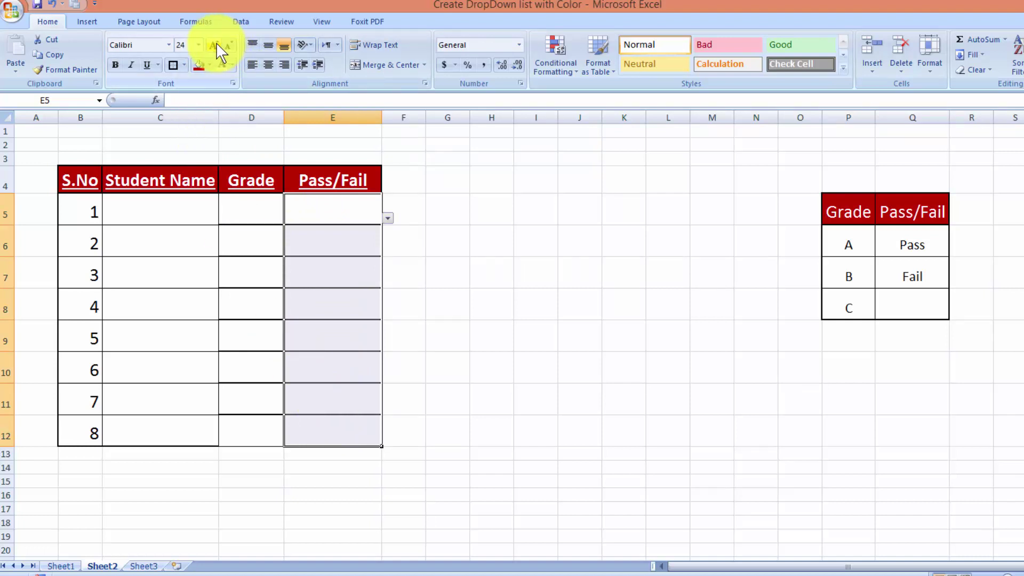
pyautogui.click(499, 239)
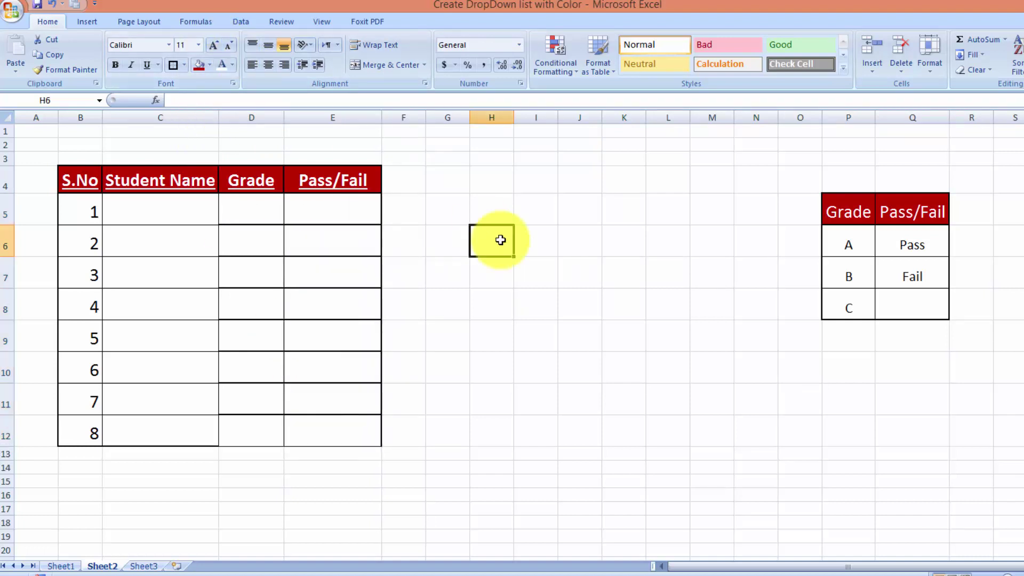
# Choose Pass from the drop-down list in the first Pass/Fail cell, E5.
pyautogui.click(374, 213)
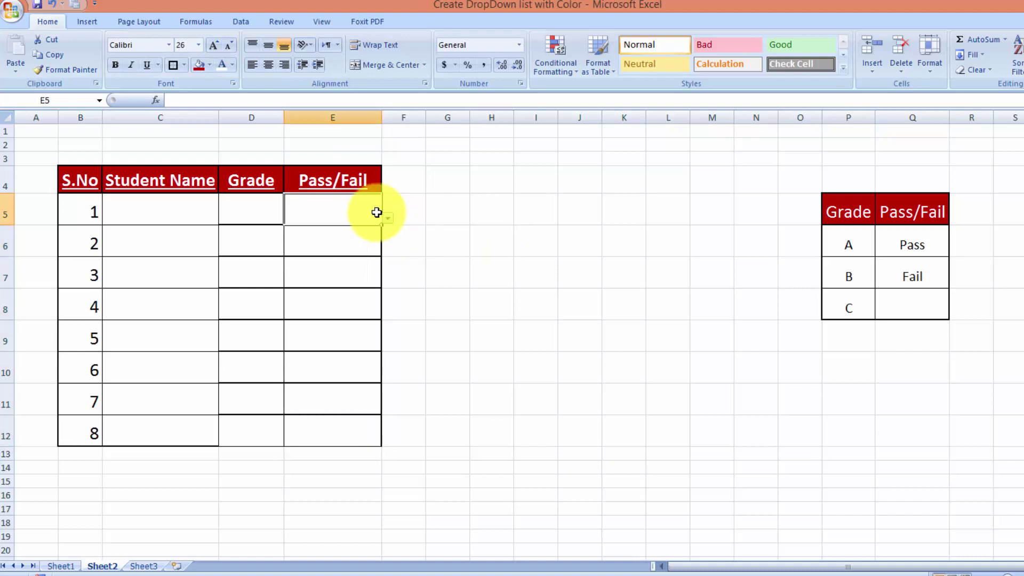
pyautogui.click(388, 218)
pyautogui.click(365, 228)
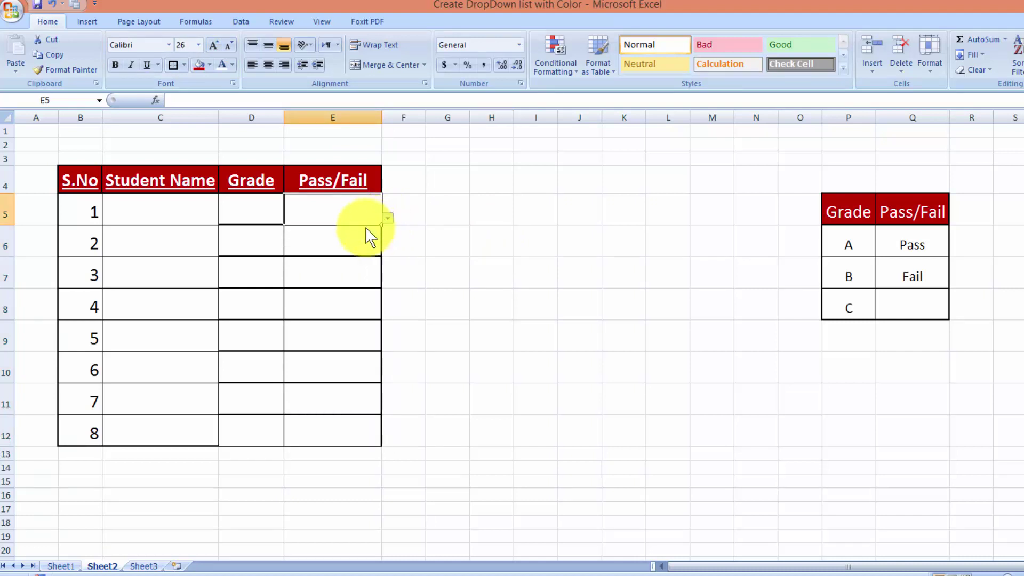
# Choose Fail from the drop-down list in the second Pass/Fail cell, E6.
pyautogui.click(363, 242)
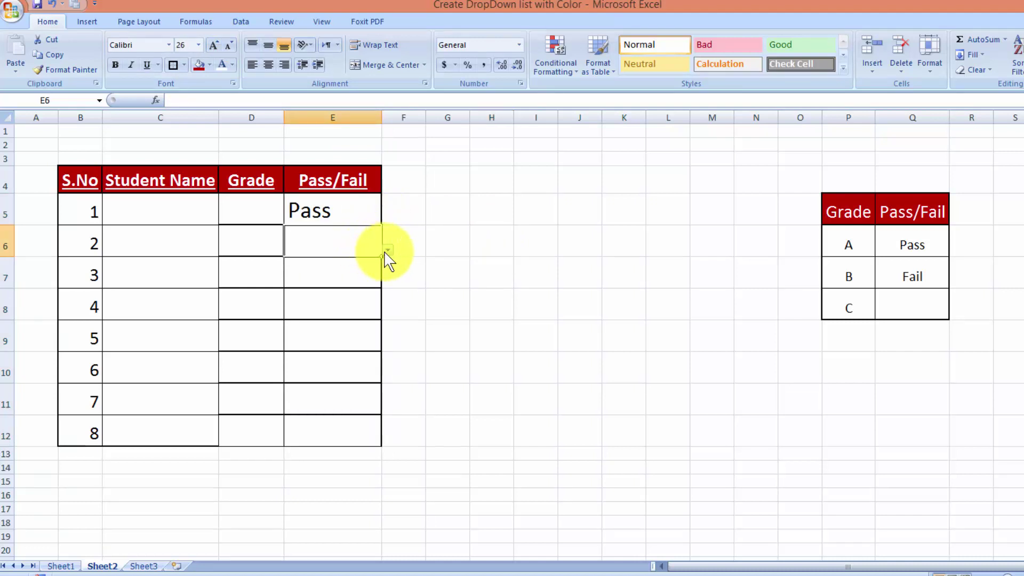
pyautogui.click(388, 250)
pyautogui.click(322, 271)
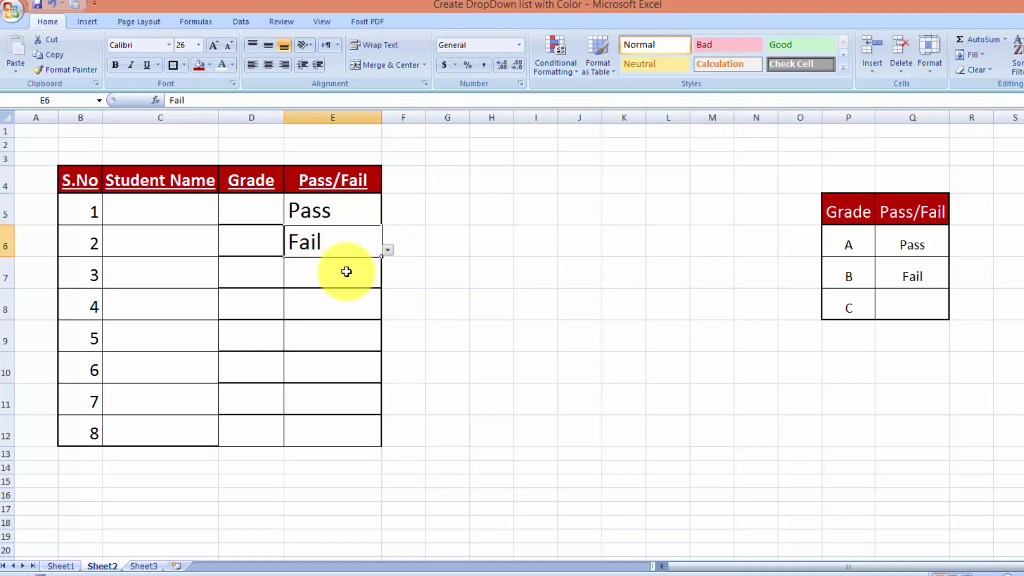
# Choose A from the drop-down list in the first Grade cell, D5, and open the Grade list in D6.
pyautogui.click(272, 214)
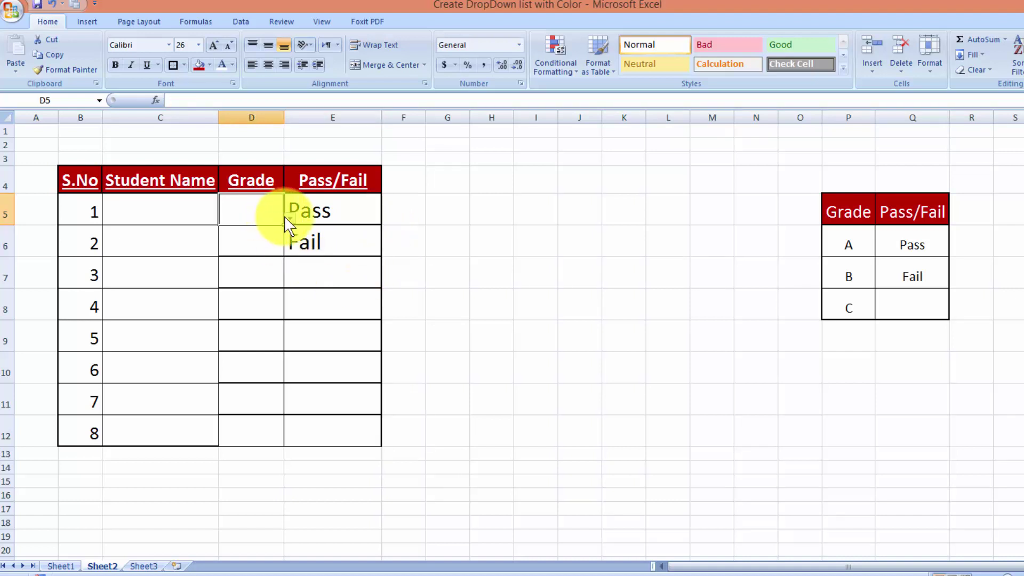
pyautogui.click(287, 219)
pyautogui.click(270, 230)
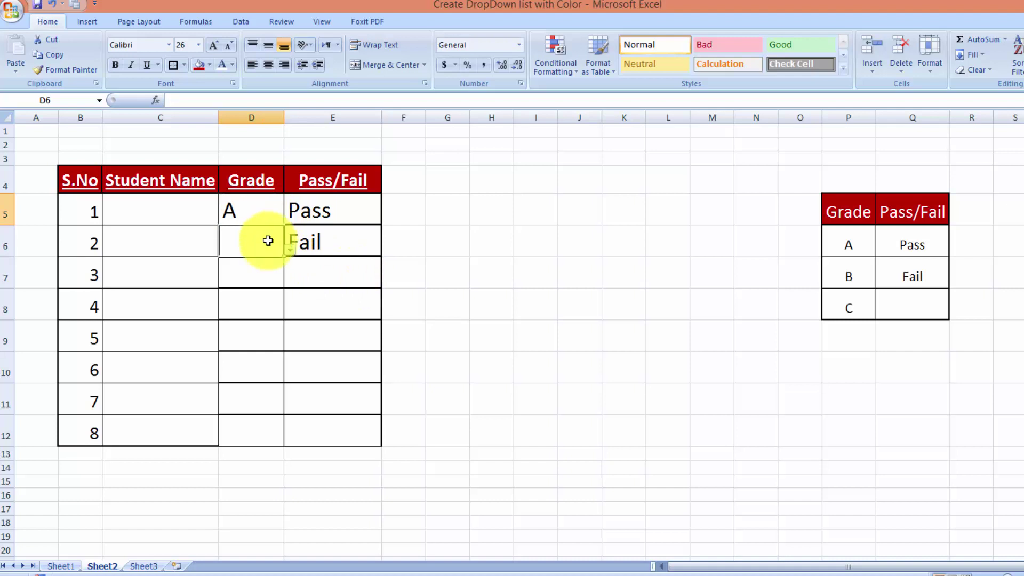
pyautogui.click(271, 243)
pyautogui.click(290, 249)
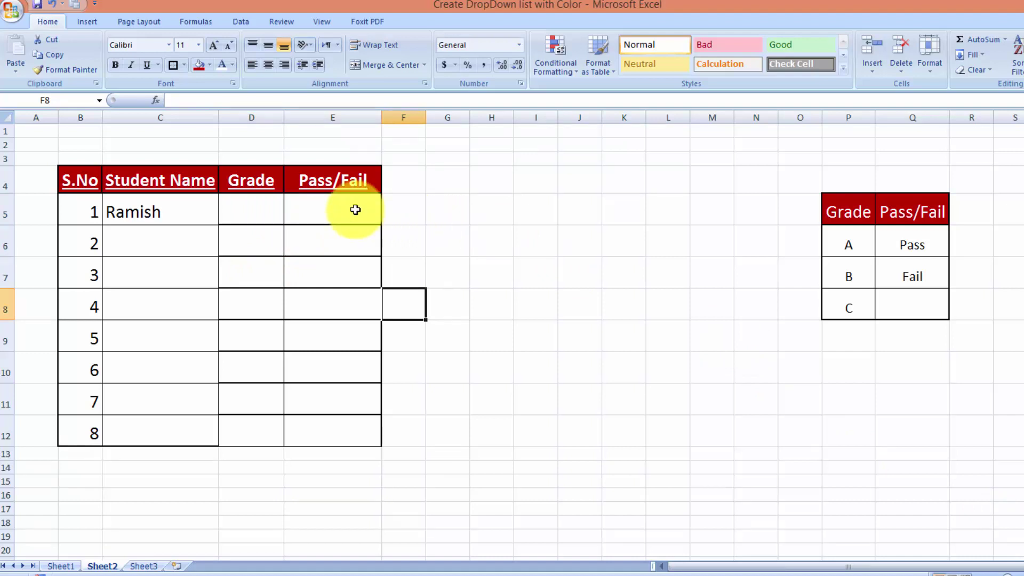
# Choose Pass in the first Pass/Fail cell E5 and Fail in E6 from their drop-down lists.
pyautogui.click(355, 209)
pyautogui.click(388, 218)
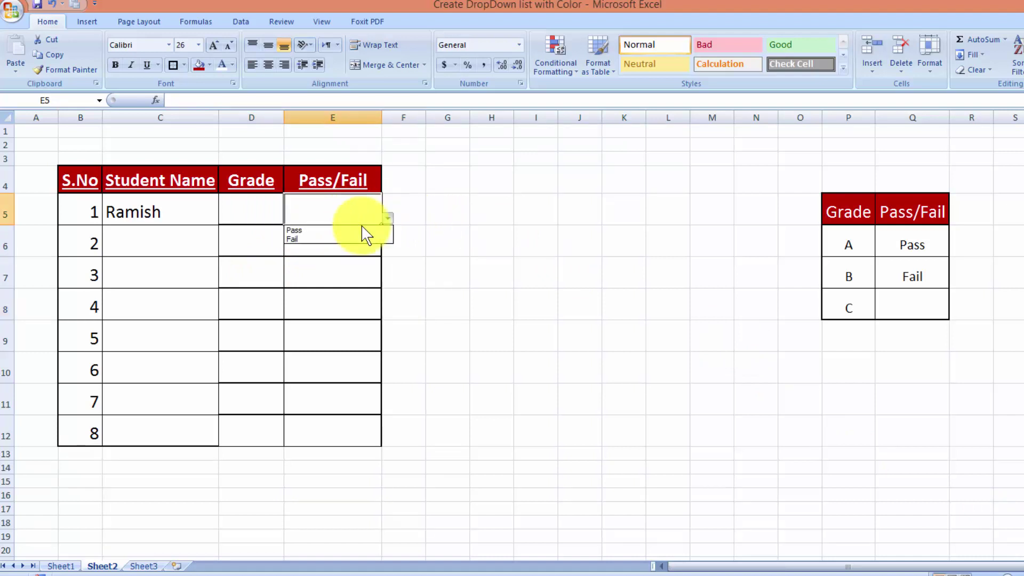
pyautogui.click(331, 233)
pyautogui.click(342, 243)
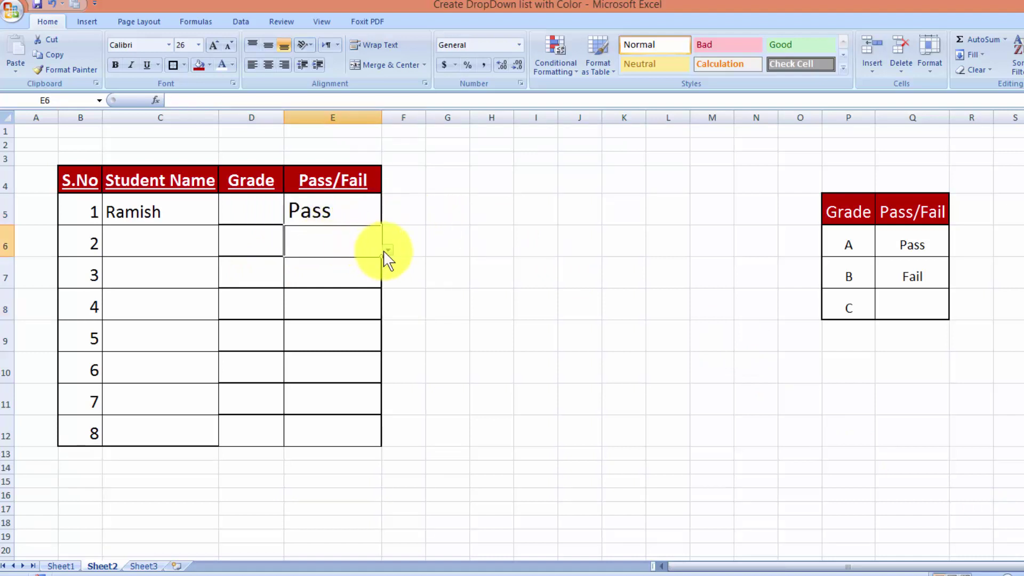
pyautogui.click(386, 251)
pyautogui.click(350, 276)
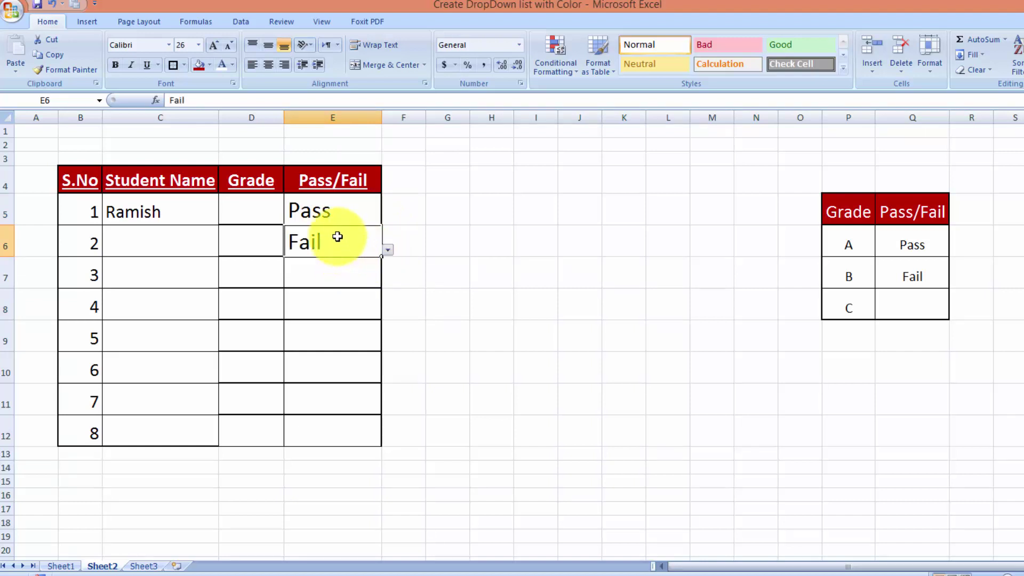
# Choose Pass from the drop-down lists in the Pass/Fail cells E6:E12.
pyautogui.click(388, 251)
pyautogui.click(365, 256)
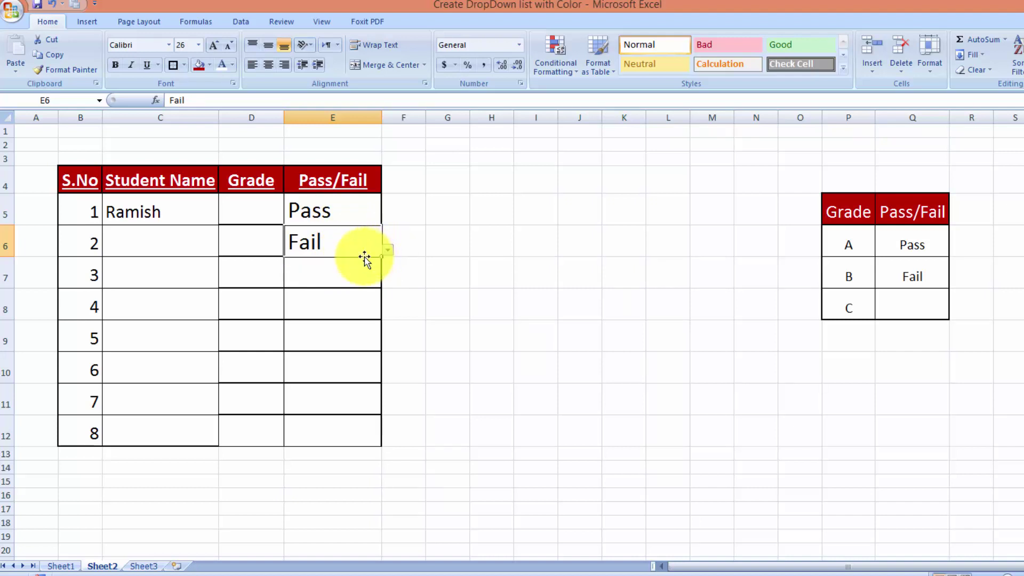
pyautogui.click(388, 252)
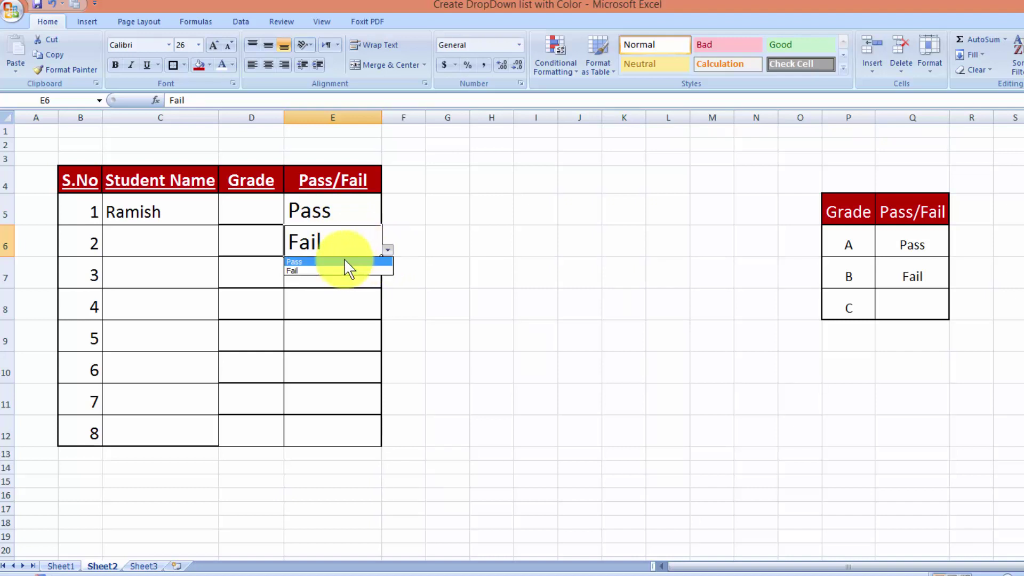
pyautogui.click(347, 262)
pyautogui.click(342, 273)
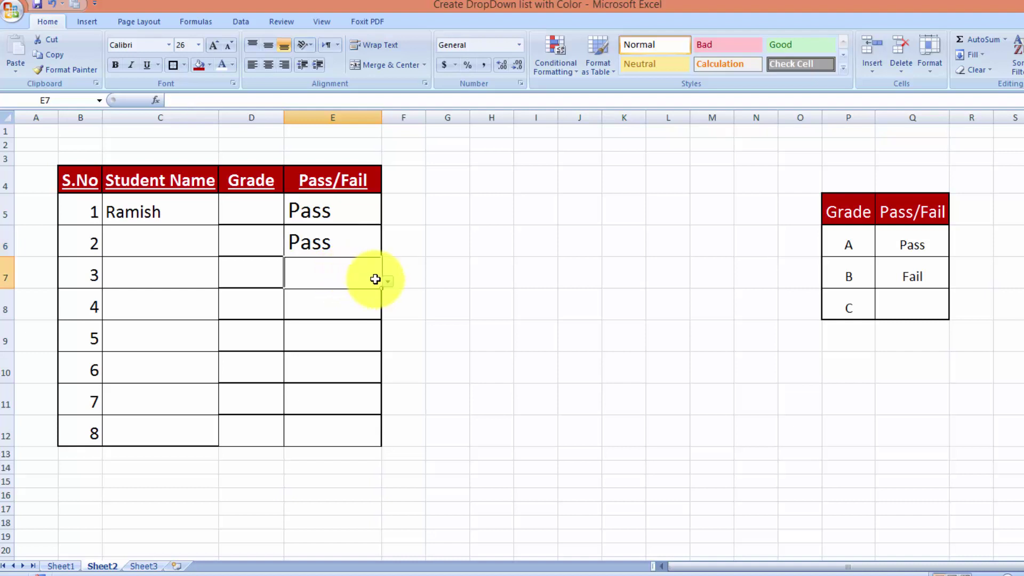
pyautogui.click(387, 283)
pyautogui.click(356, 294)
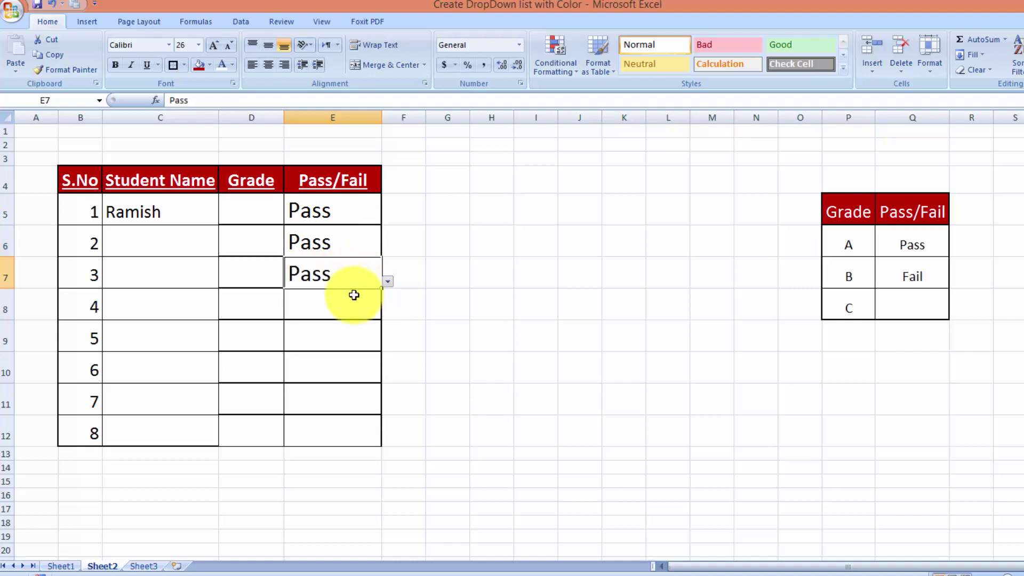
pyautogui.click(354, 304)
pyautogui.click(388, 315)
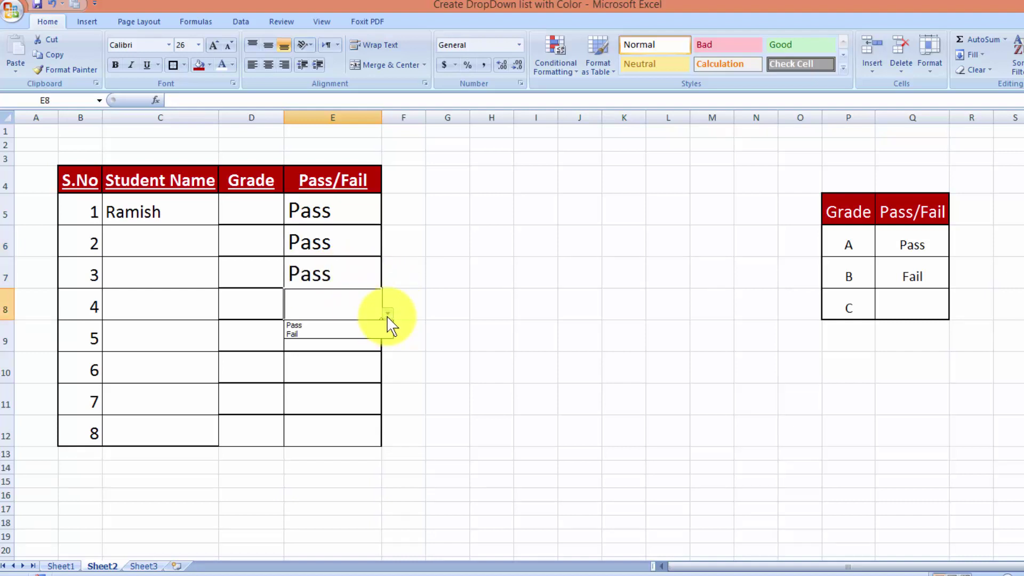
pyautogui.click(366, 324)
pyautogui.click(540, 411)
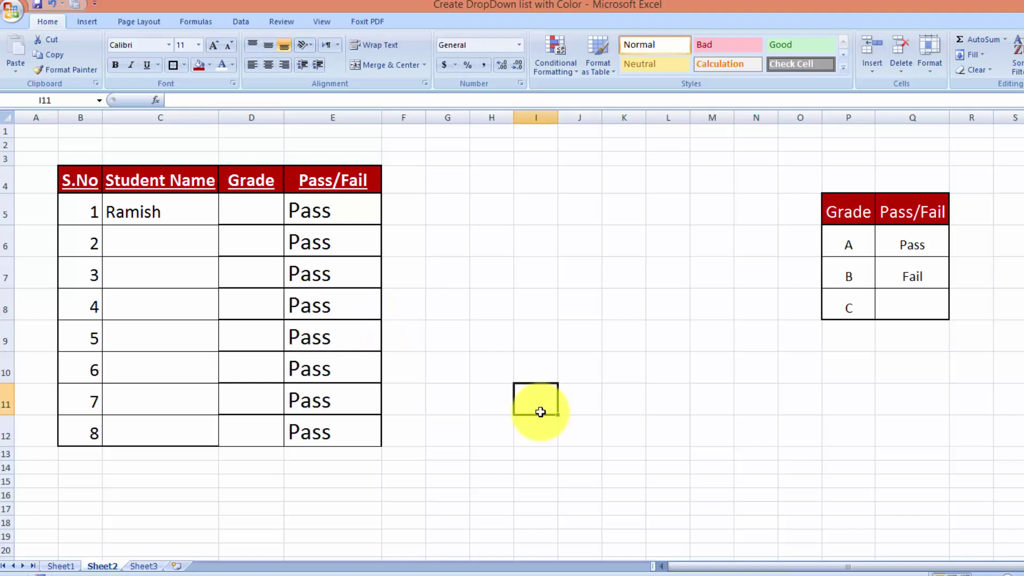
# Open an Equal To highlight rule from conditional formatting for the Pass/Fail cells E5:E12.
pyautogui.click(363, 219)
pyautogui.moveTo(357, 231); pyautogui.dragTo(352, 427)
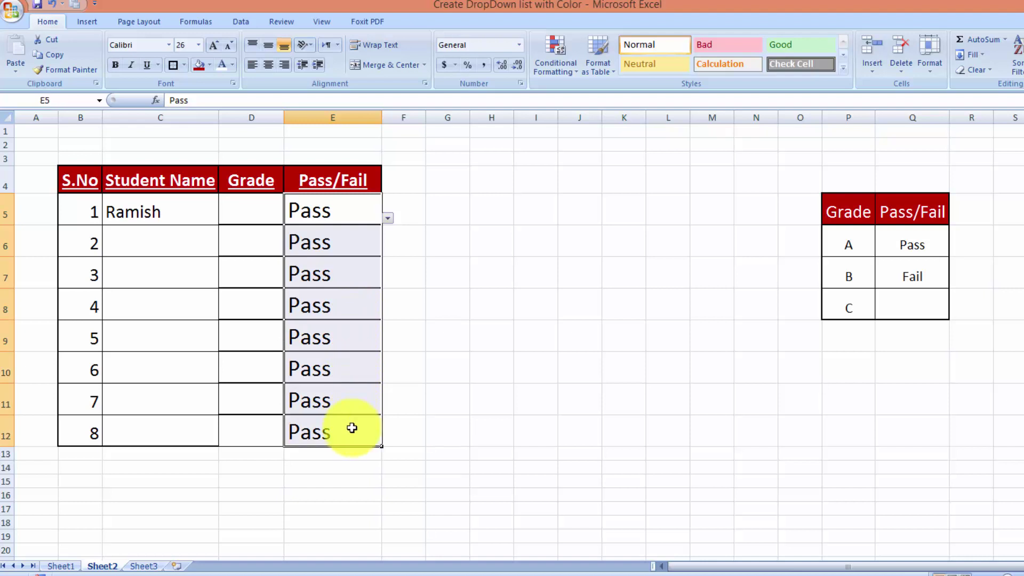
pyautogui.click(559, 64)
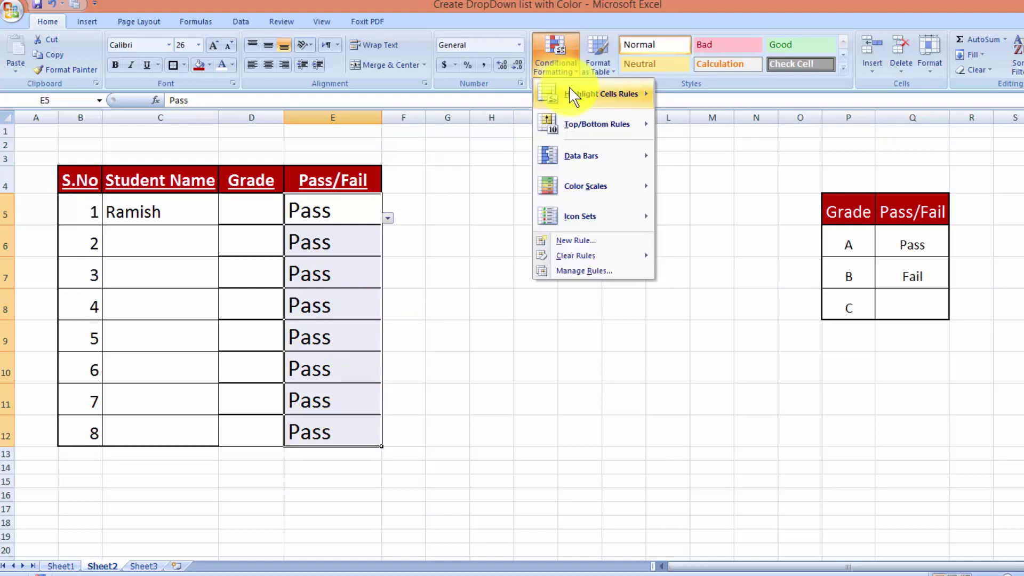
pyautogui.moveTo(571, 96)
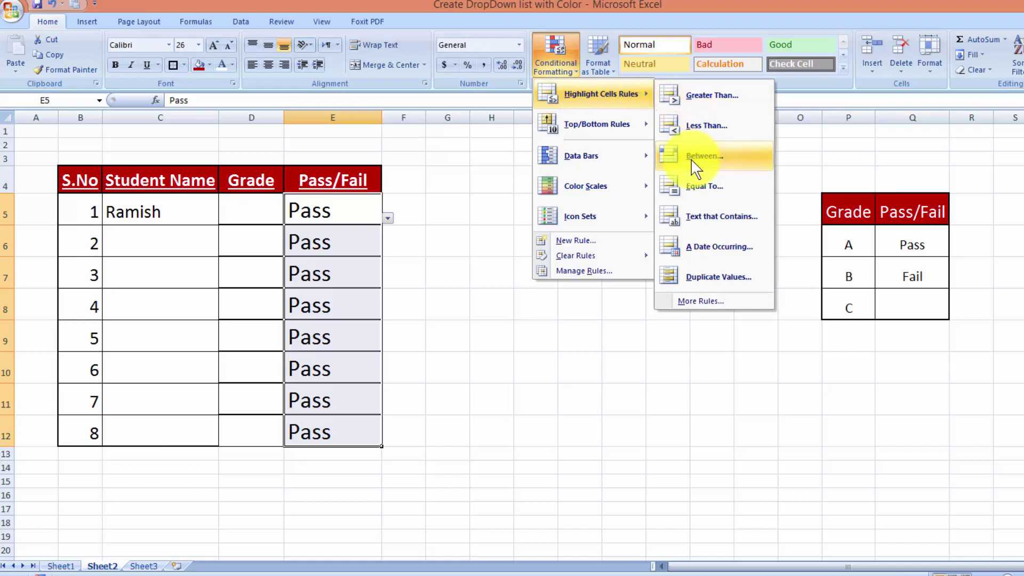
pyautogui.click(699, 187)
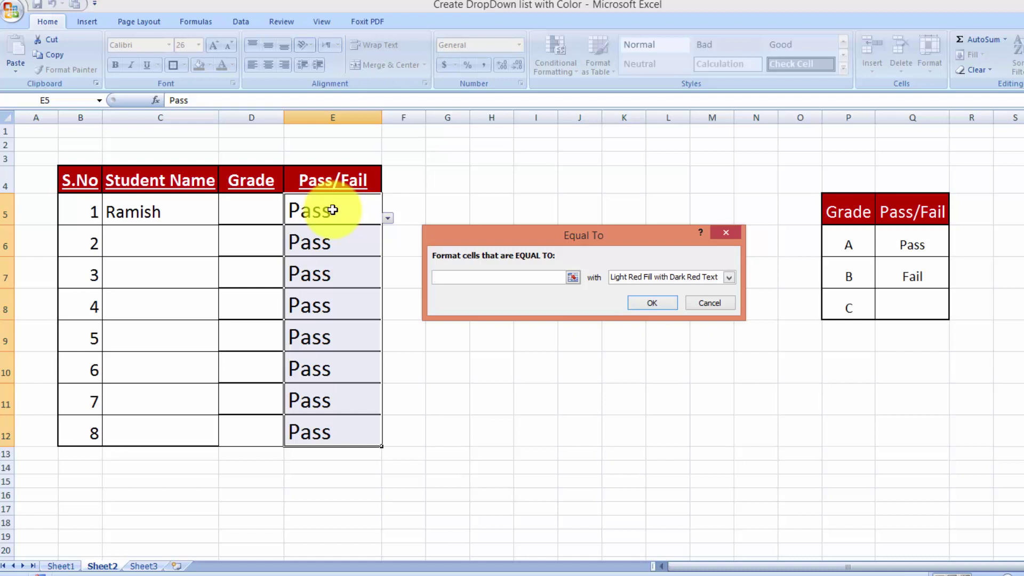
pyautogui.moveTo(332, 210); pyautogui.dragTo(323, 422)
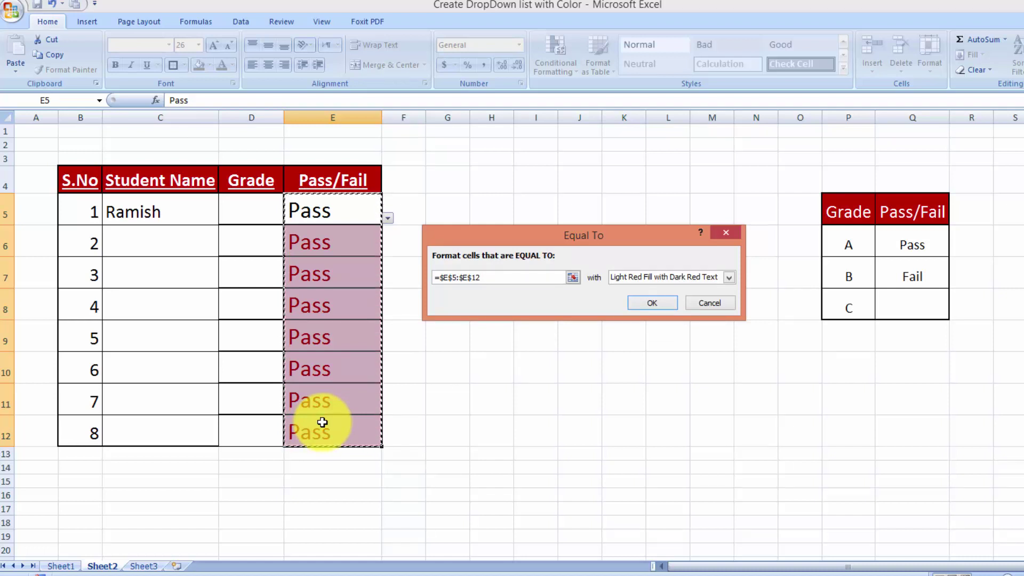
pyautogui.press('BackSpace')
pyautogui.press('BackSpace')
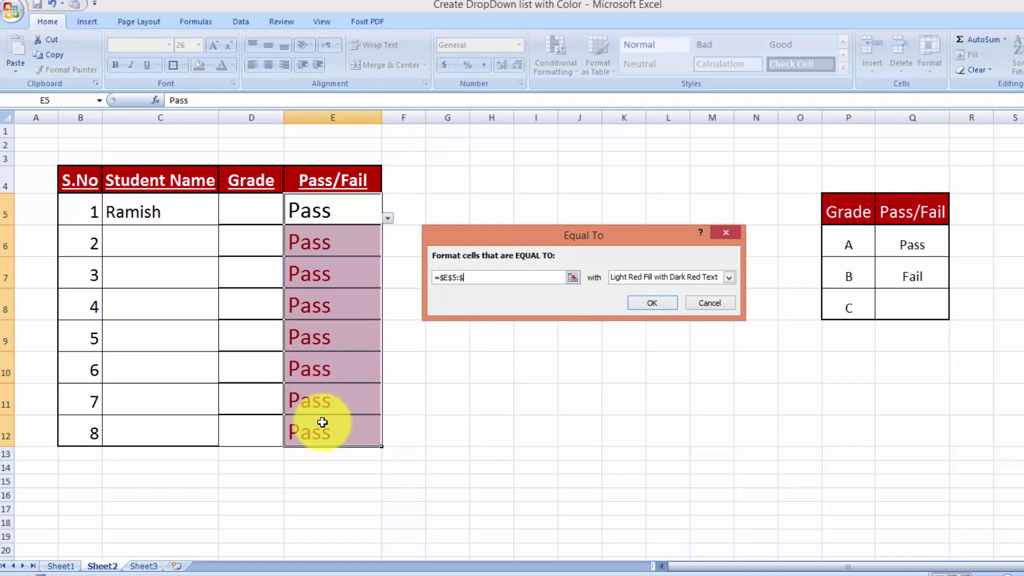
pyautogui.press('BackSpace')
pyautogui.press('BackSpace')
pyautogui.press('BackSpace')
pyautogui.press('BackSpace')
pyautogui.press('BackSpace')
pyautogui.press('BackSpace')
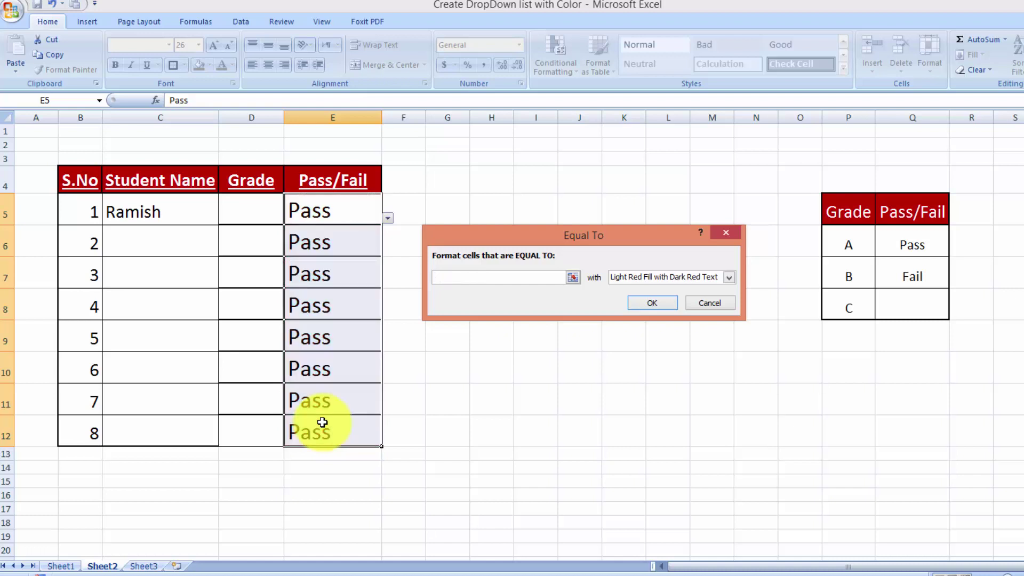
# Set the Equal To rule to format cells matching pass with a custom white font and red fill, and apply it.
pyautogui.write('pass')
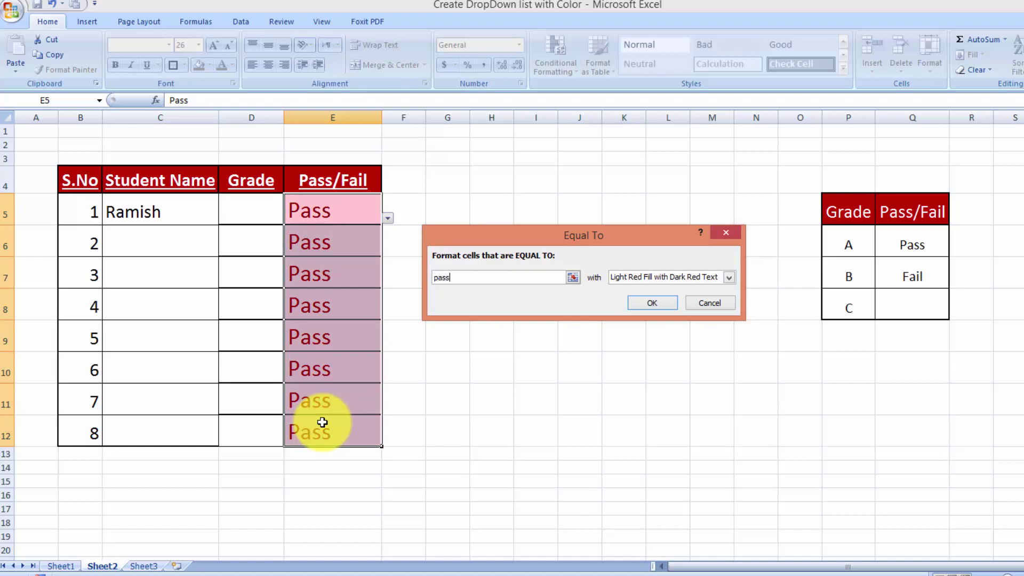
pyautogui.click(729, 277)
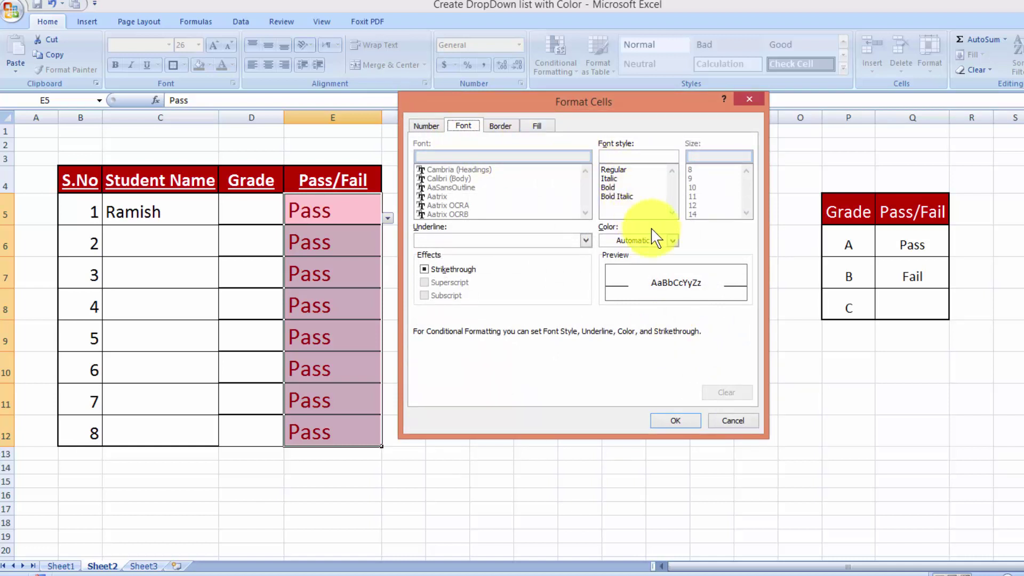
pyautogui.click(673, 241)
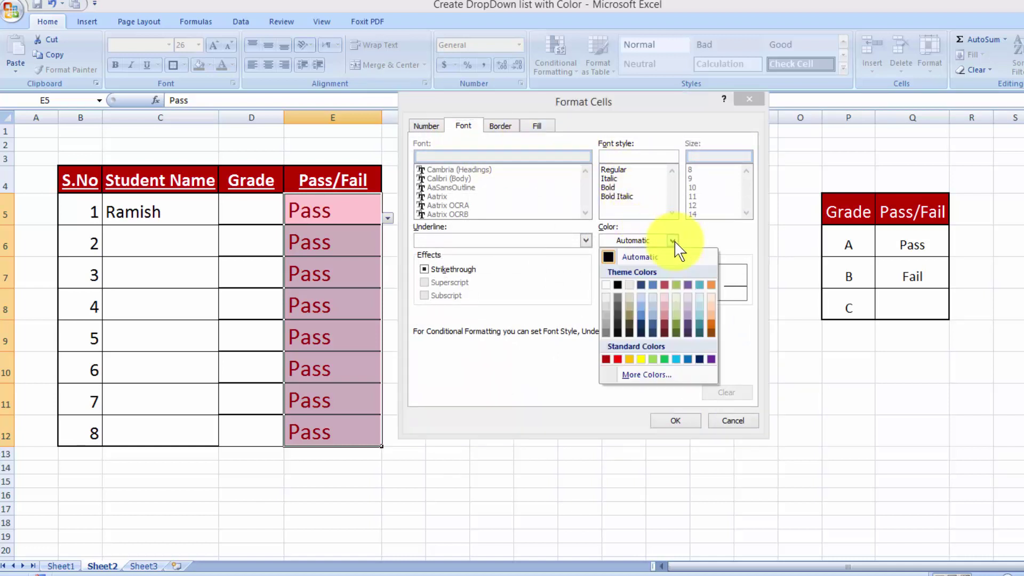
pyautogui.click(607, 285)
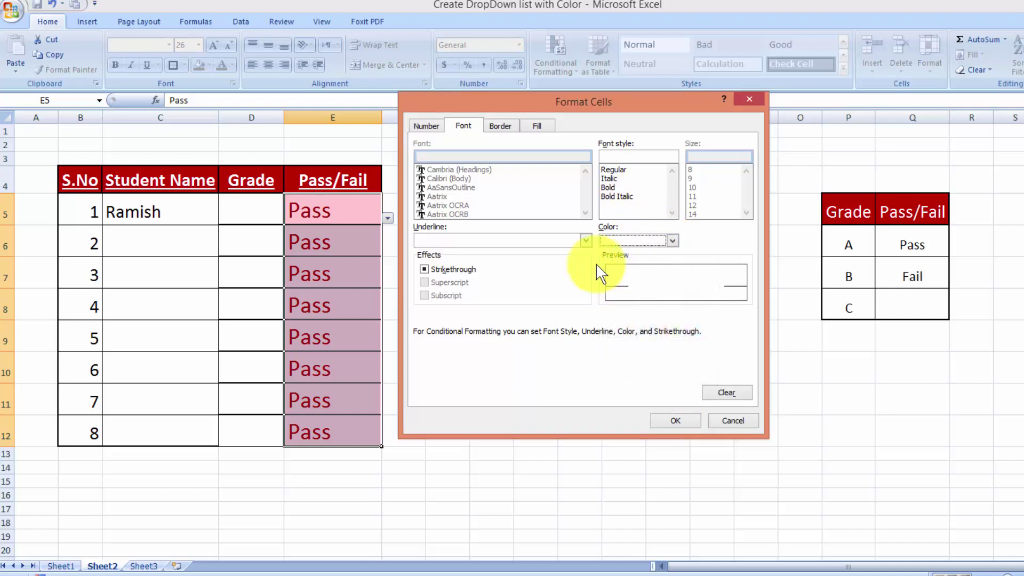
pyautogui.click(539, 126)
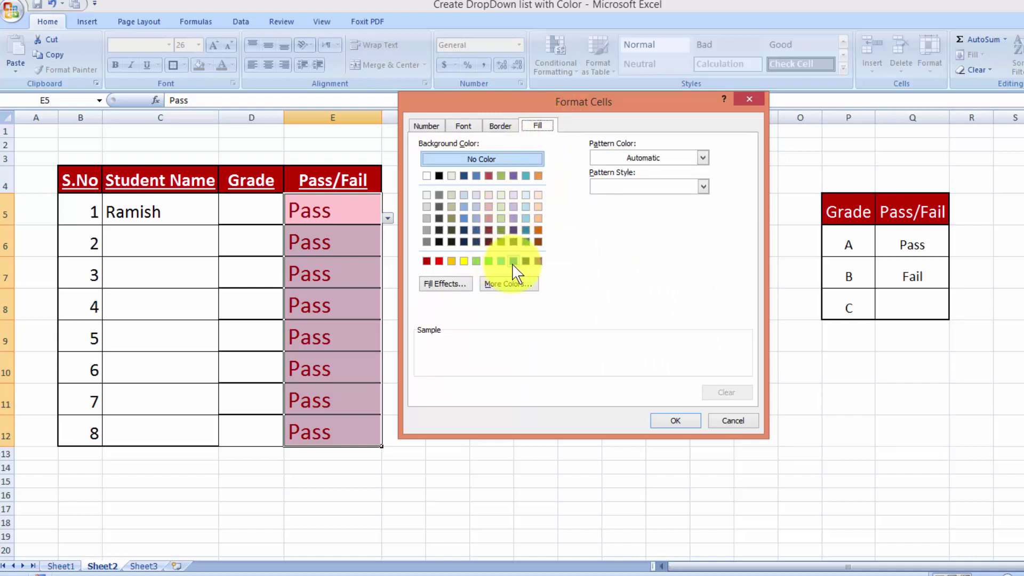
pyautogui.click(440, 263)
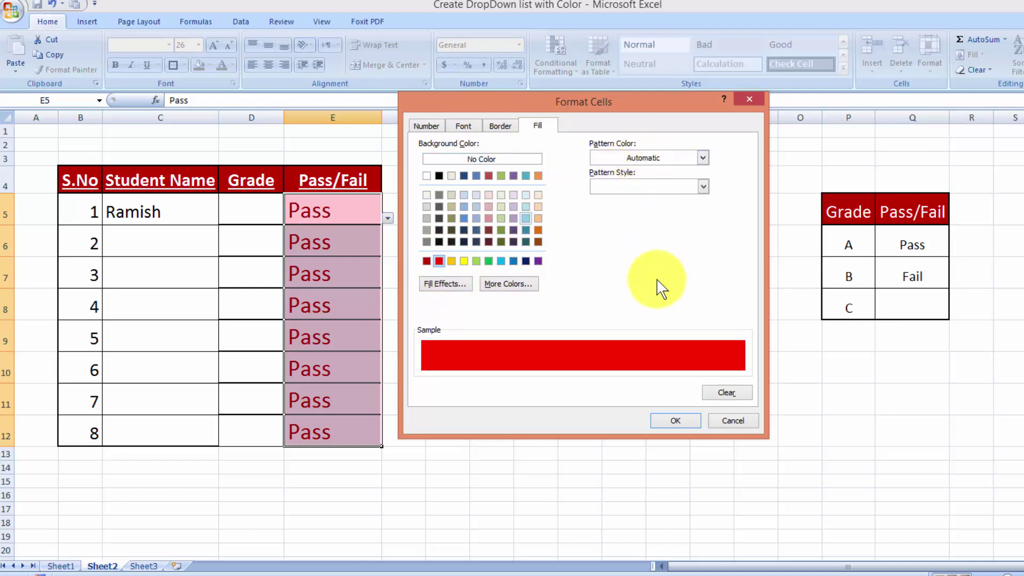
pyautogui.click(672, 424)
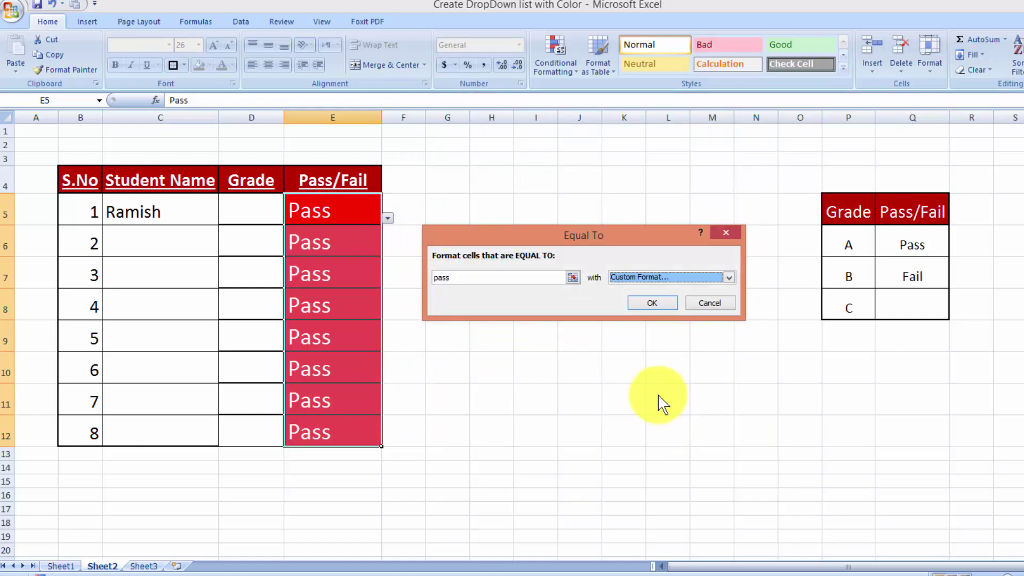
pyautogui.click(651, 303)
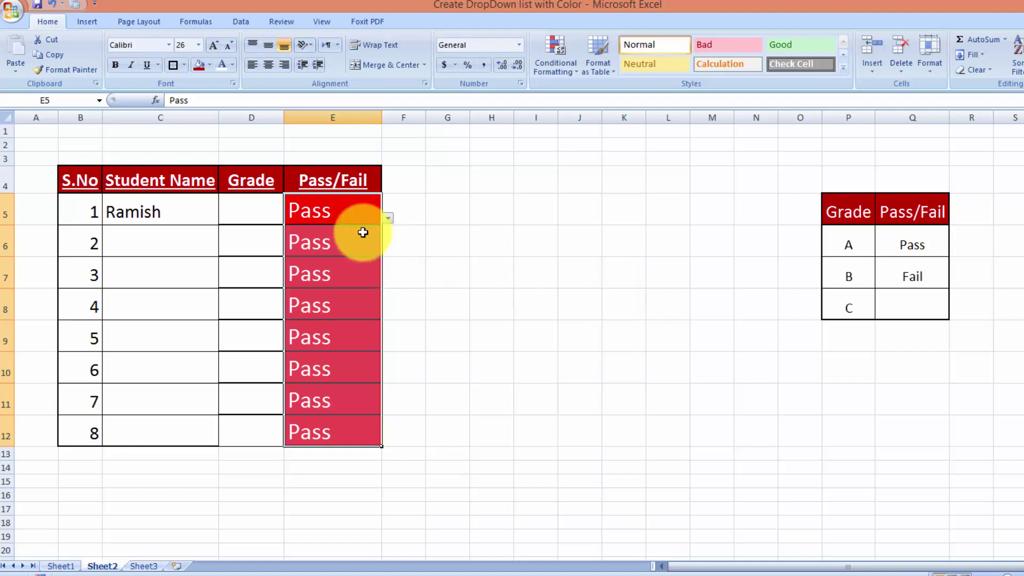
# Change all Pass/Fail cells E5:E12 to Fail using their drop-down lists.
pyautogui.click(347, 207)
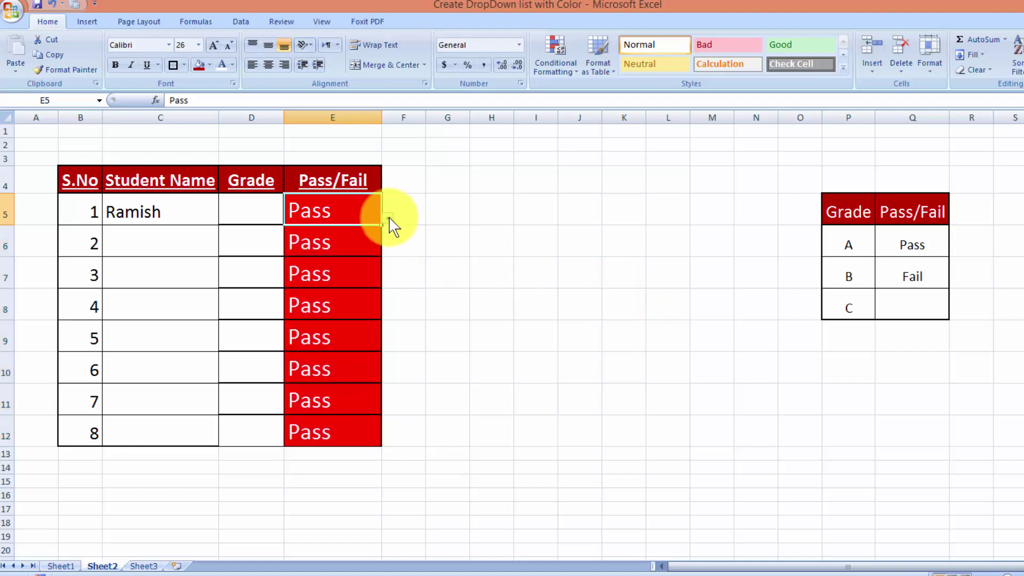
pyautogui.click(390, 225)
pyautogui.click(370, 239)
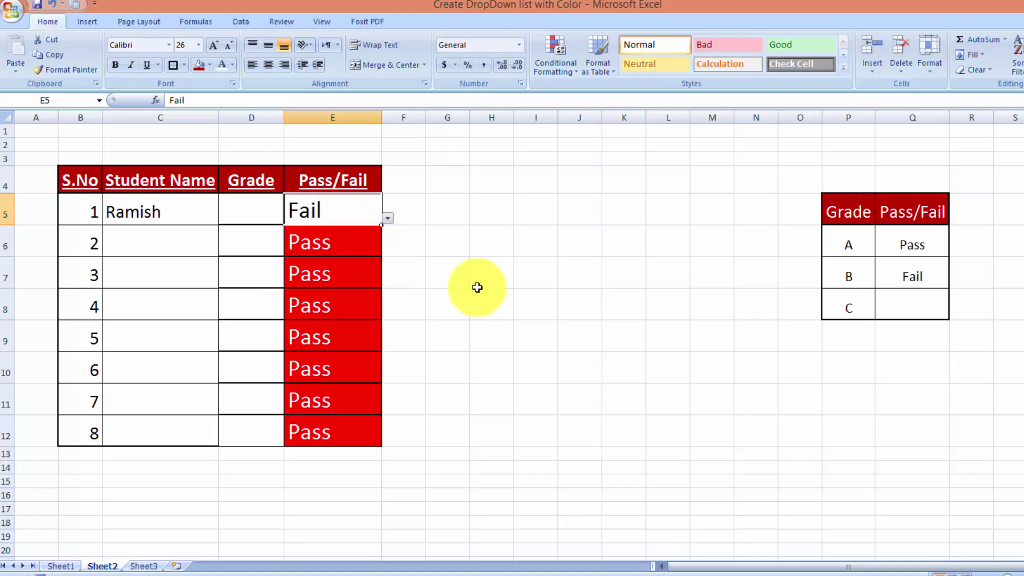
pyautogui.click(377, 243)
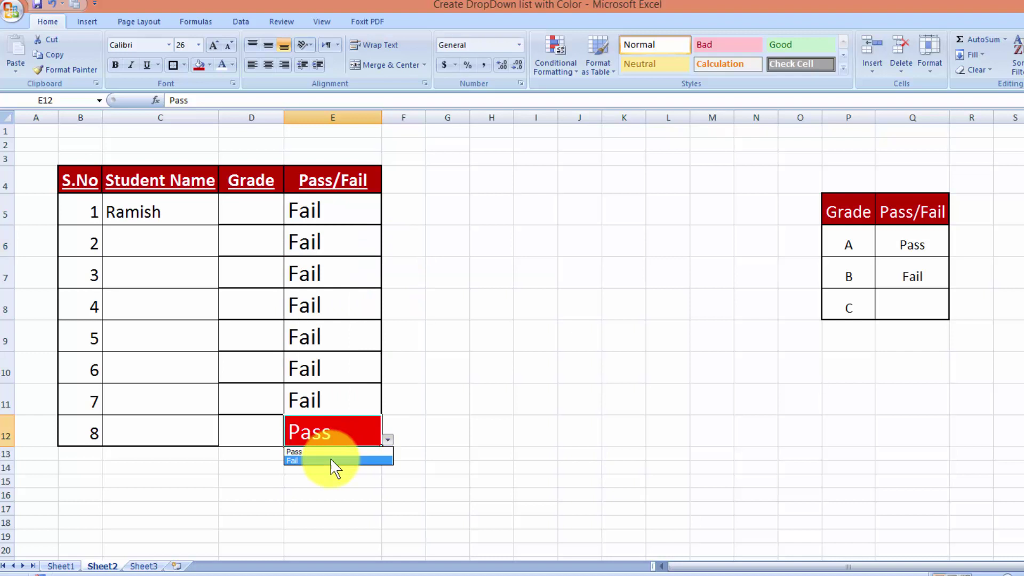
pyautogui.click(332, 463)
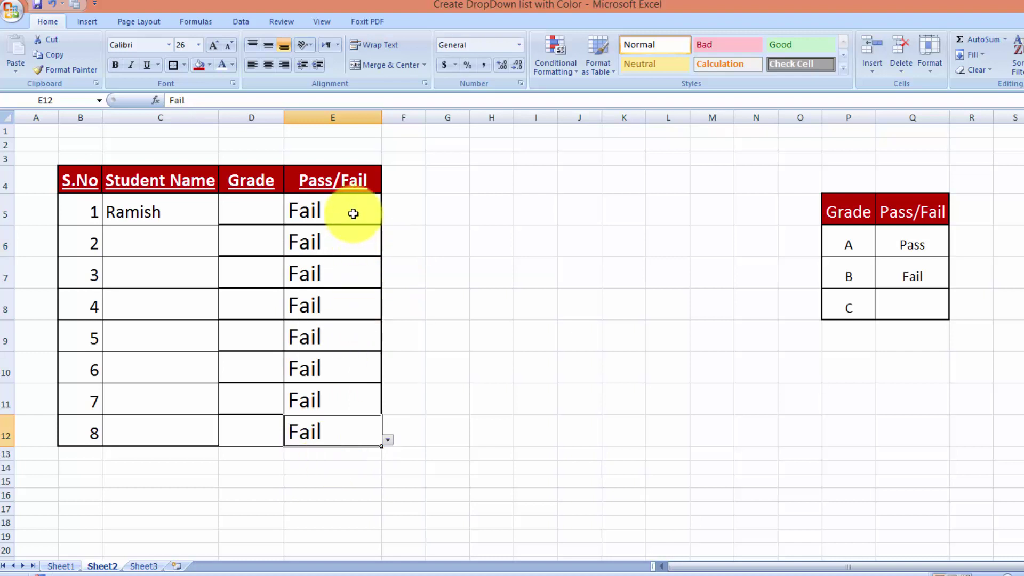
# Start an Equal To highlight rule for the Pass/Fail cells E5:E12 that matches the value Fail.
pyautogui.moveTo(354, 213); pyautogui.dragTo(334, 423)
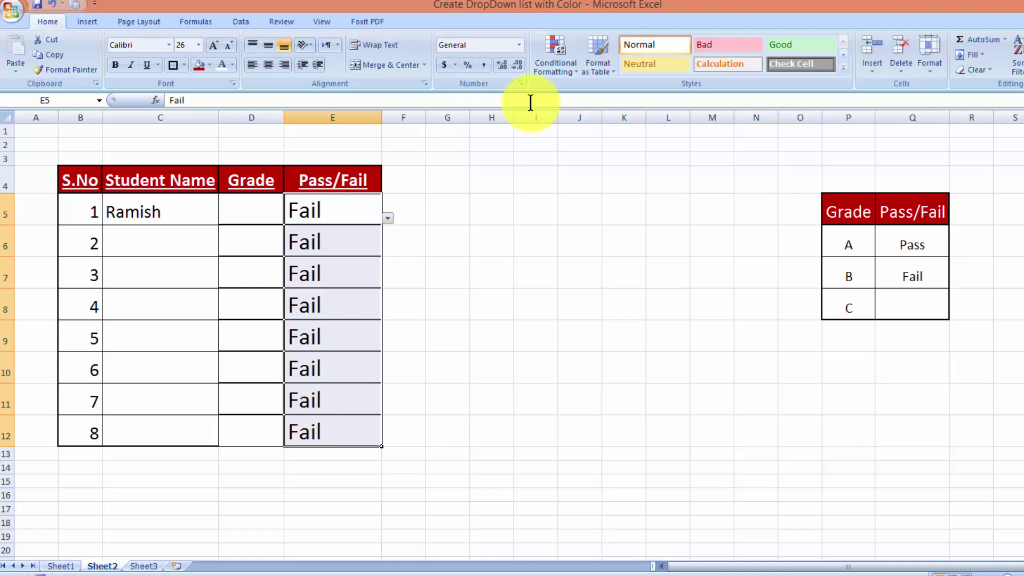
pyautogui.click(557, 69)
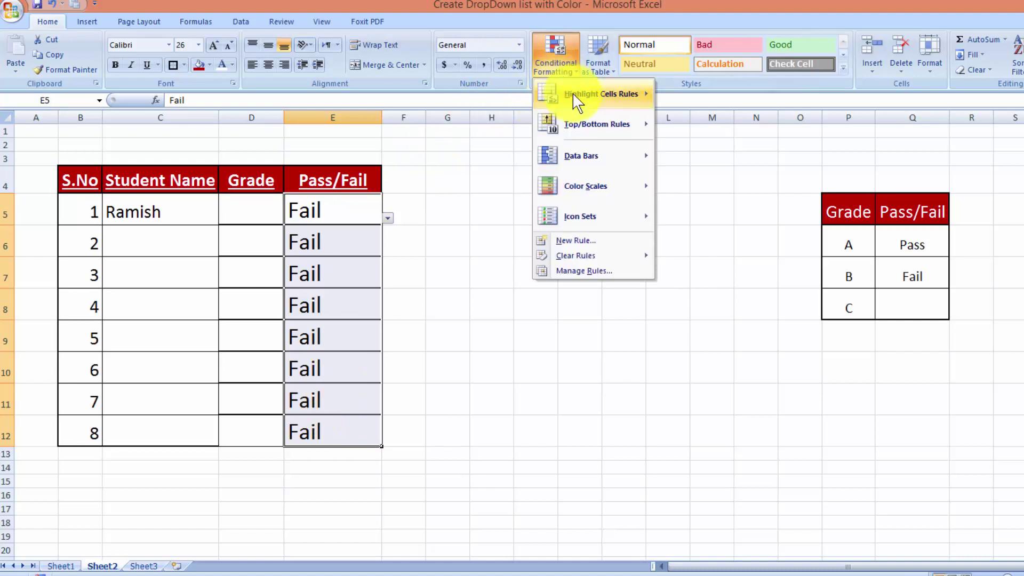
pyautogui.moveTo(599, 96)
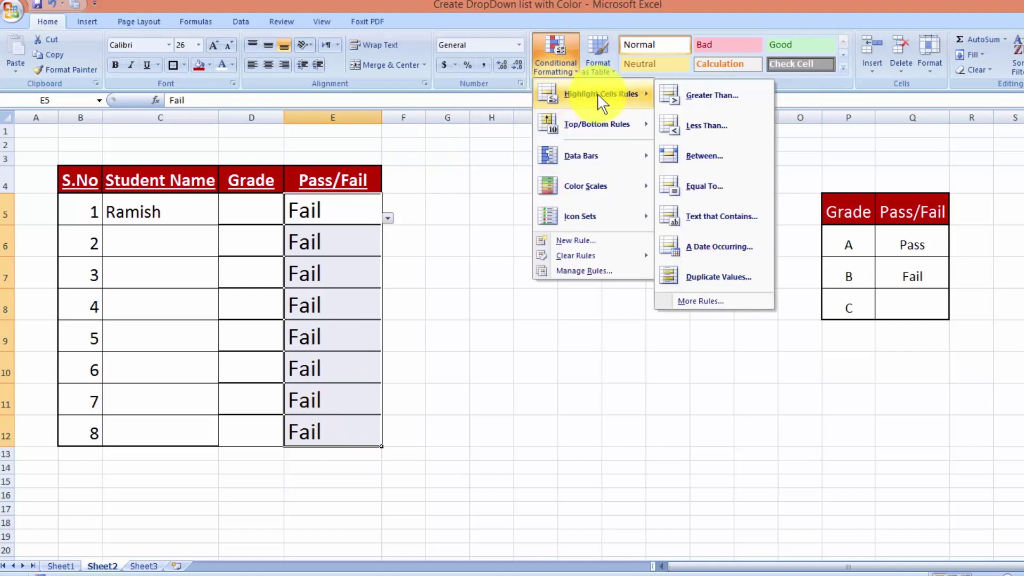
pyautogui.click(690, 192)
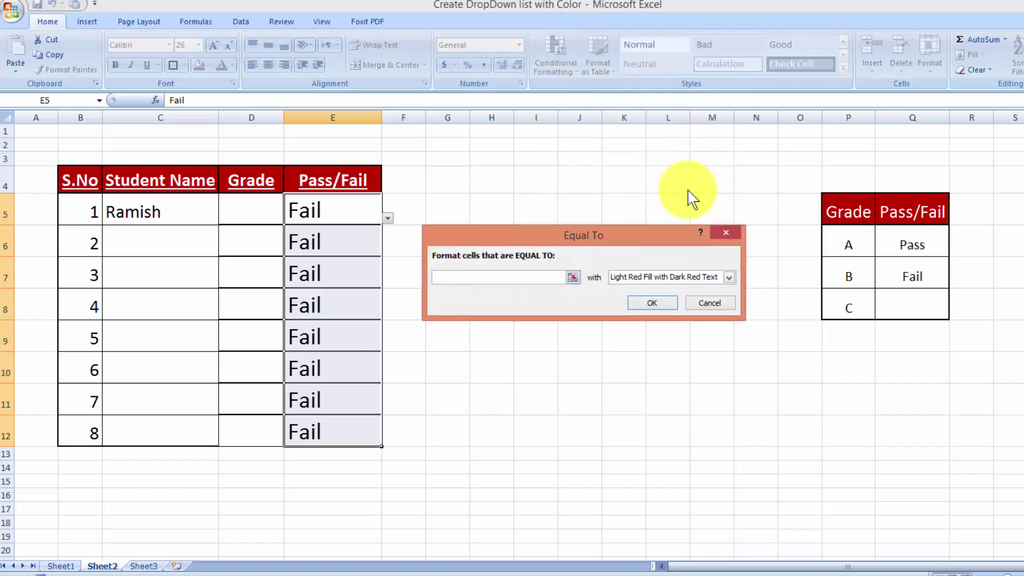
pyautogui.write('Fail')
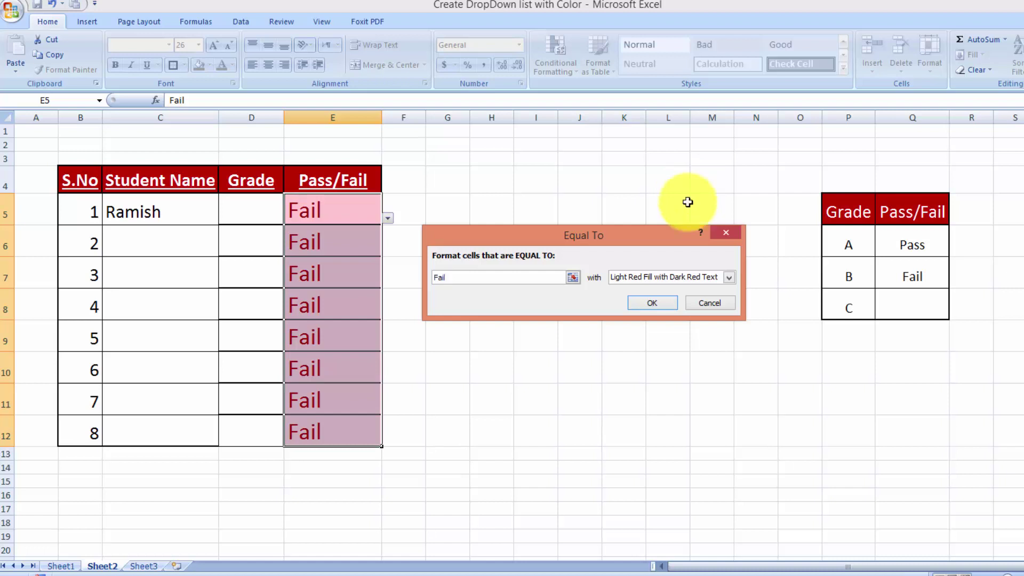
# Give the Fail rule a custom format with white font and green fill, and apply it.
pyautogui.click(728, 278)
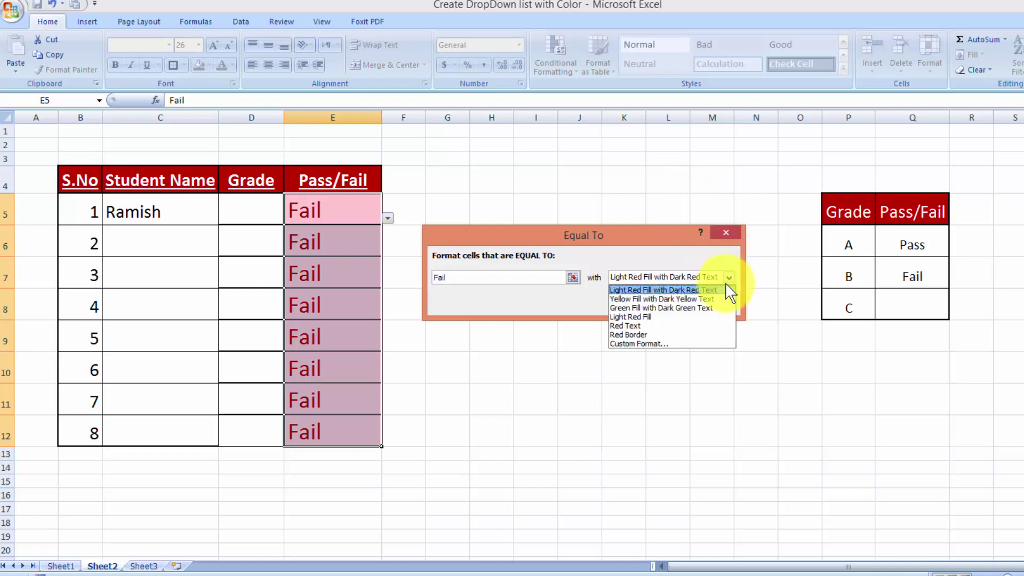
pyautogui.click(697, 344)
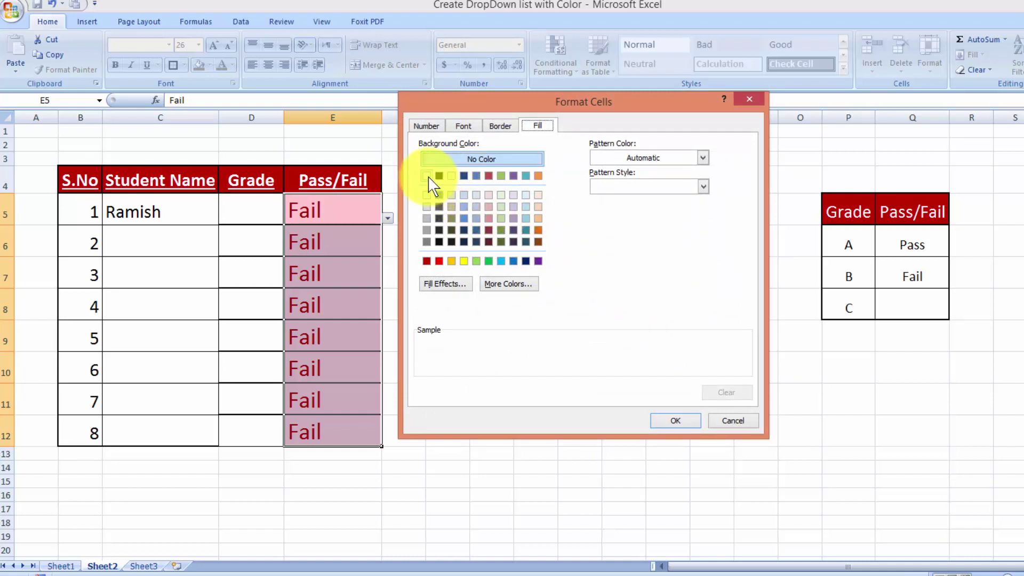
pyautogui.click(464, 126)
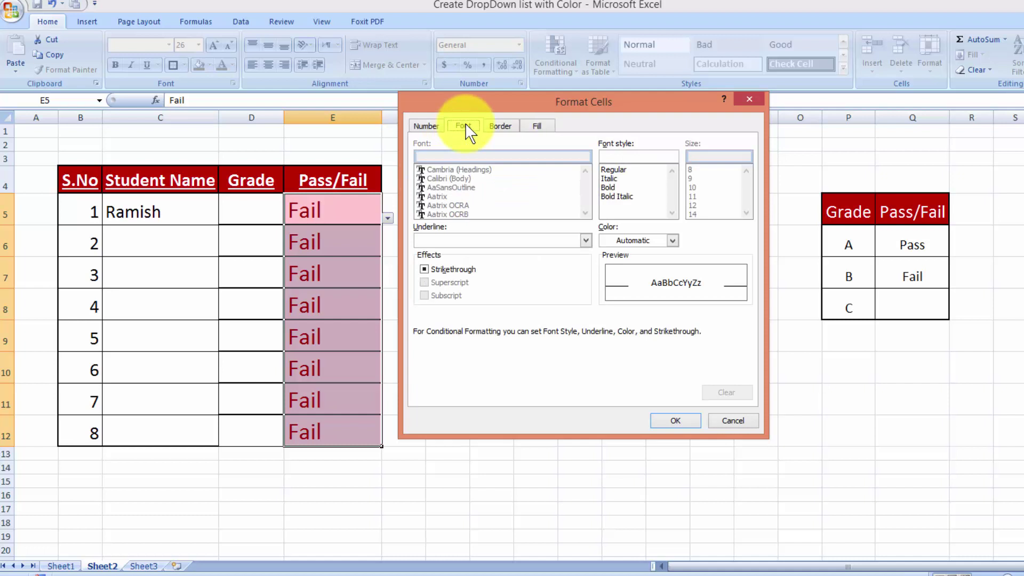
pyautogui.click(672, 241)
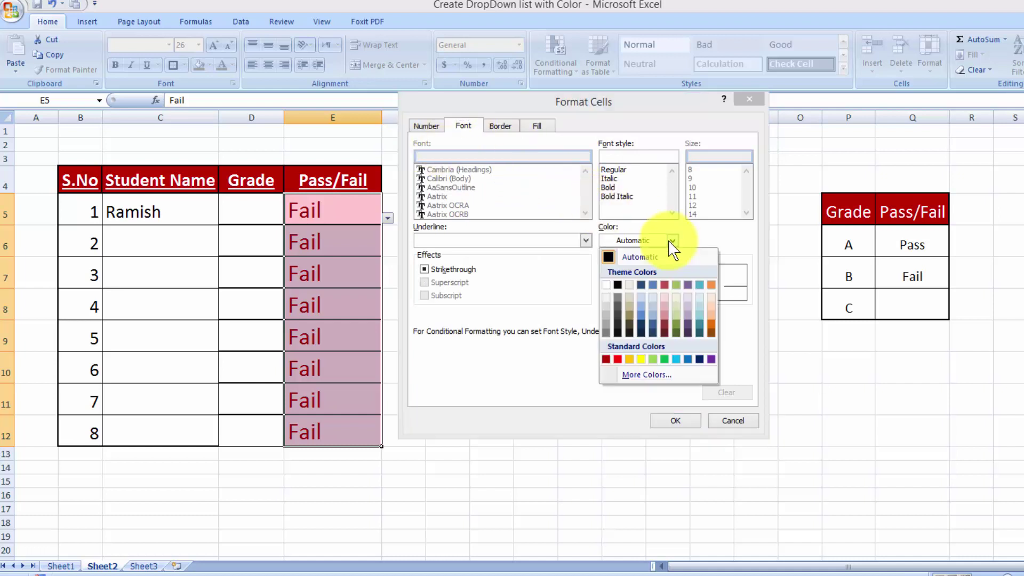
pyautogui.click(607, 286)
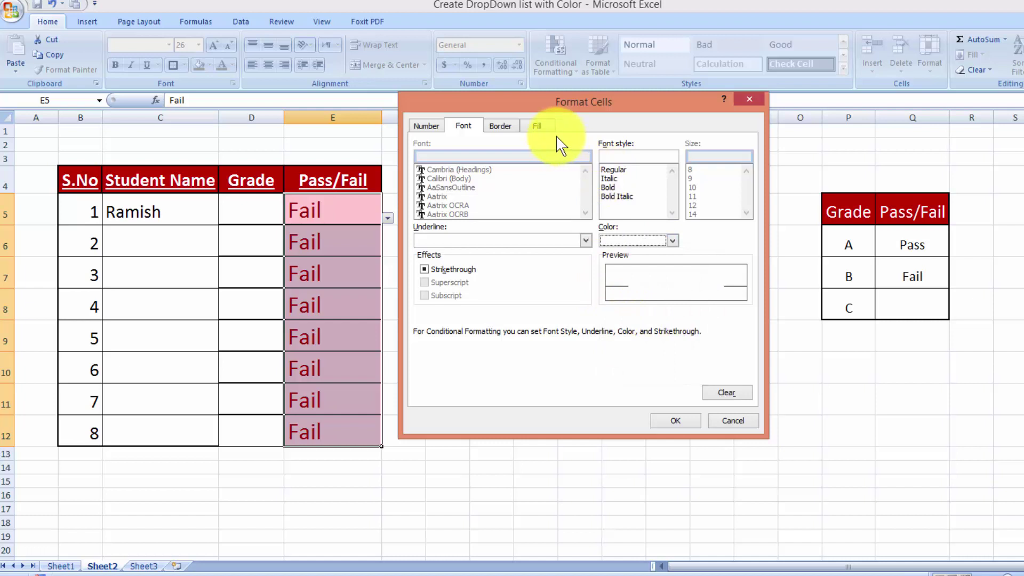
pyautogui.click(538, 126)
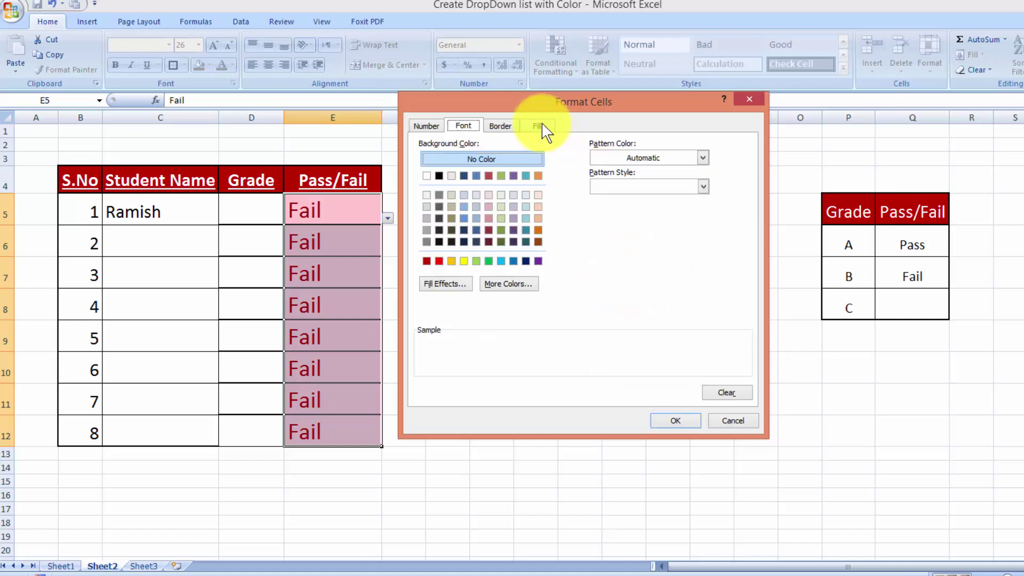
pyautogui.click(489, 261)
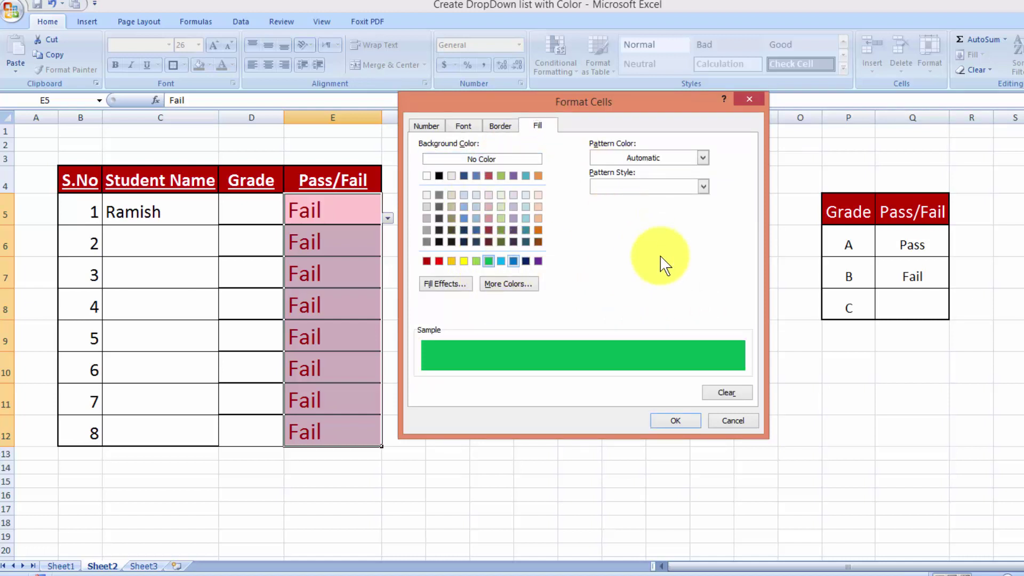
pyautogui.click(664, 420)
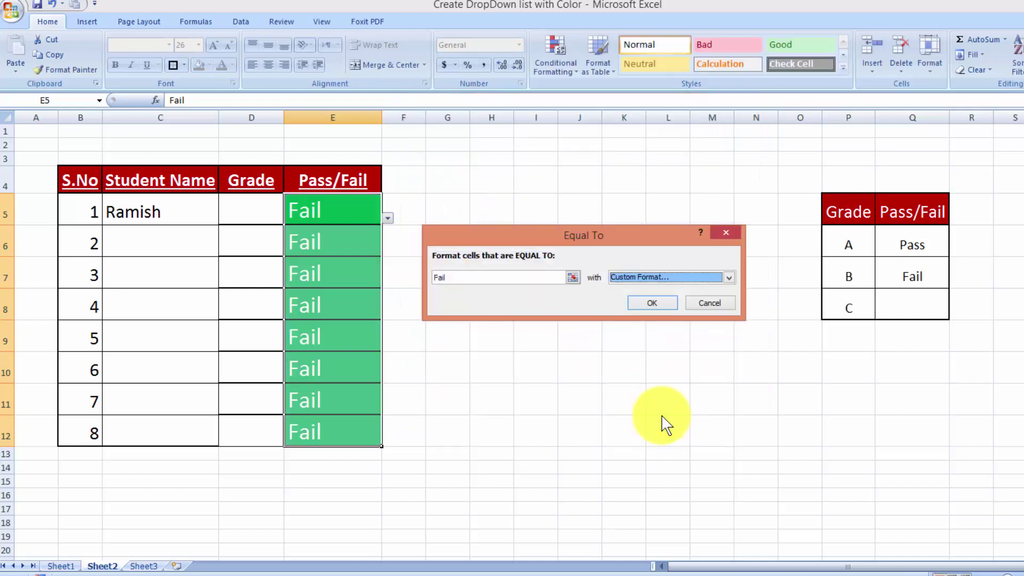
pyautogui.click(647, 302)
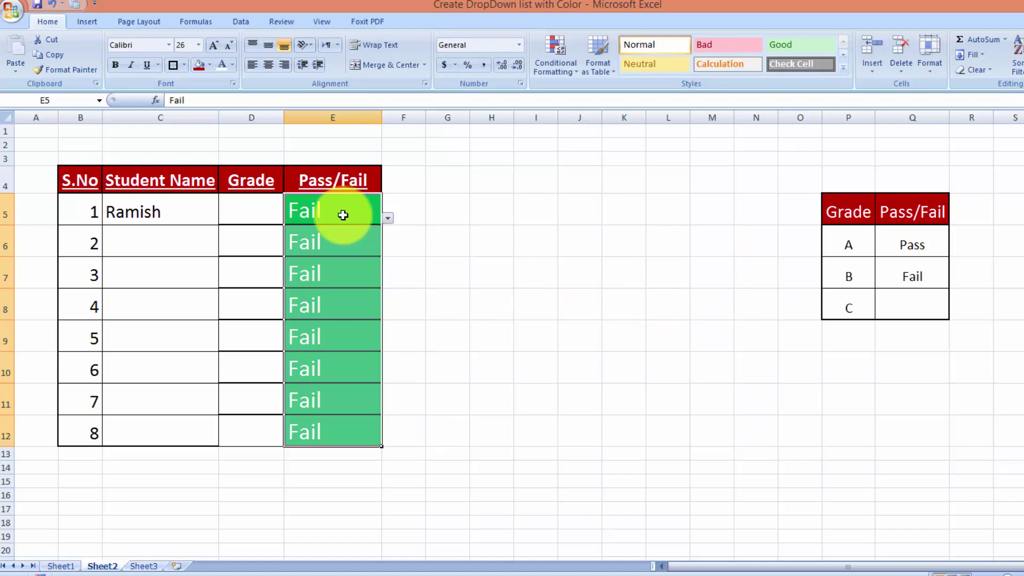
# Choose Pass from the drop-down lists in the Pass/Fail cells E6, E8, E9 and E12.
pyautogui.click(343, 235)
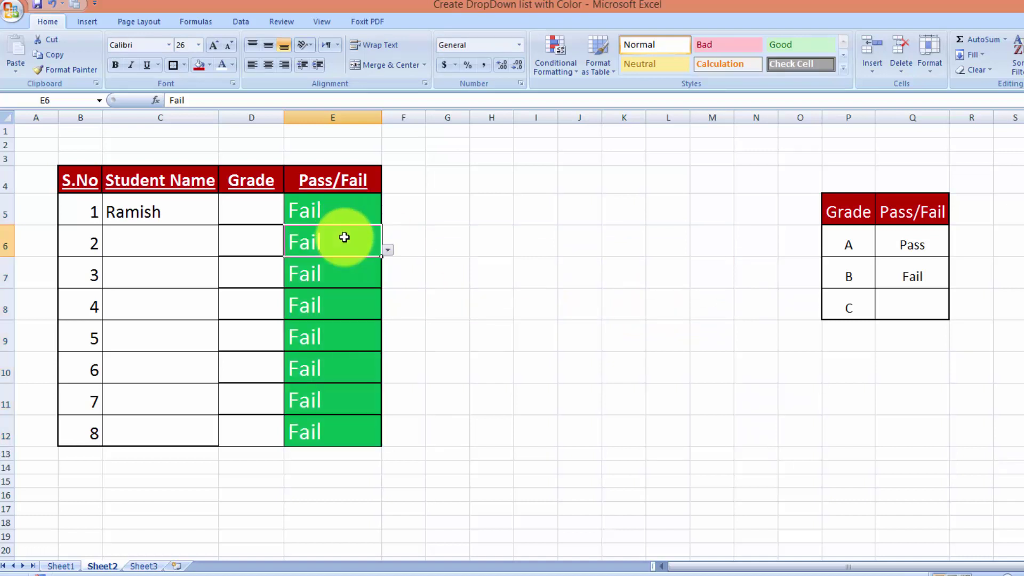
pyautogui.click(386, 250)
pyautogui.click(362, 260)
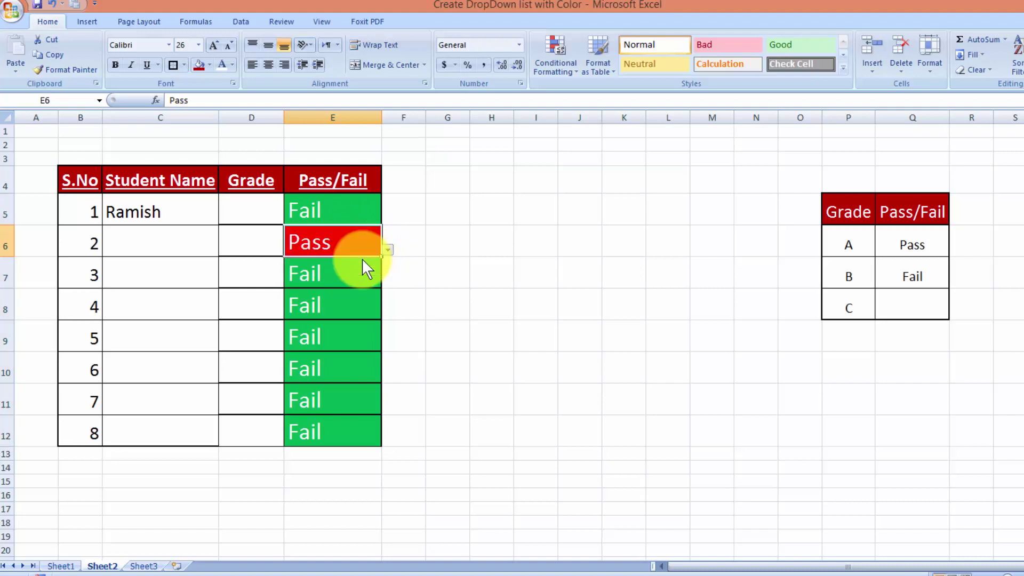
pyautogui.click(369, 306)
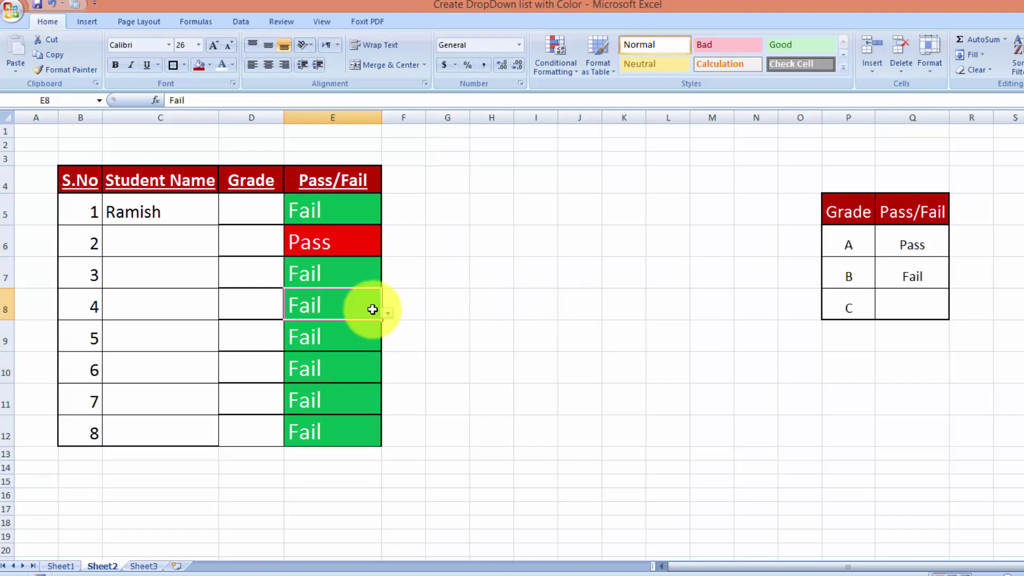
pyautogui.click(348, 366)
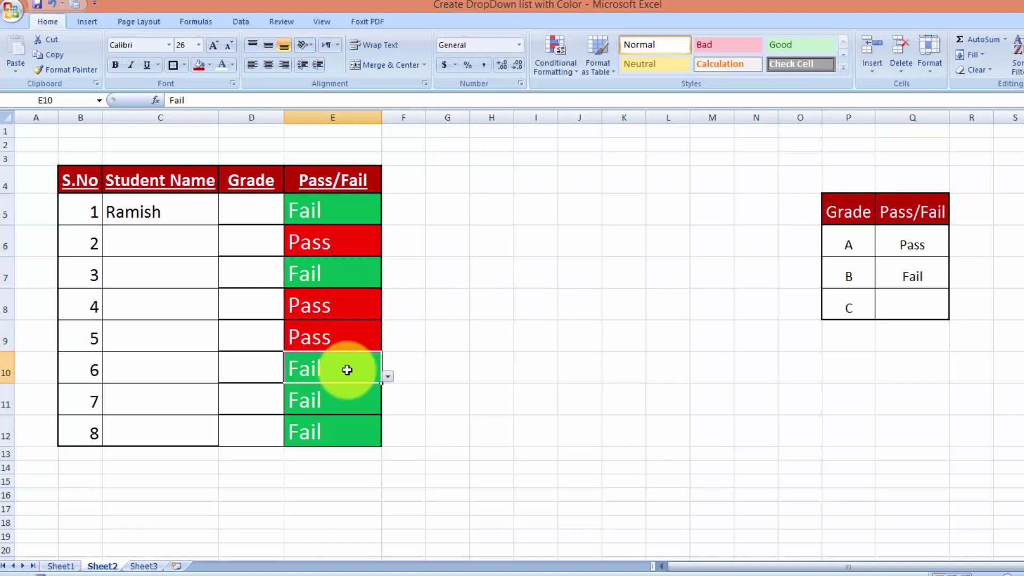
pyautogui.click(350, 420)
pyautogui.click(387, 440)
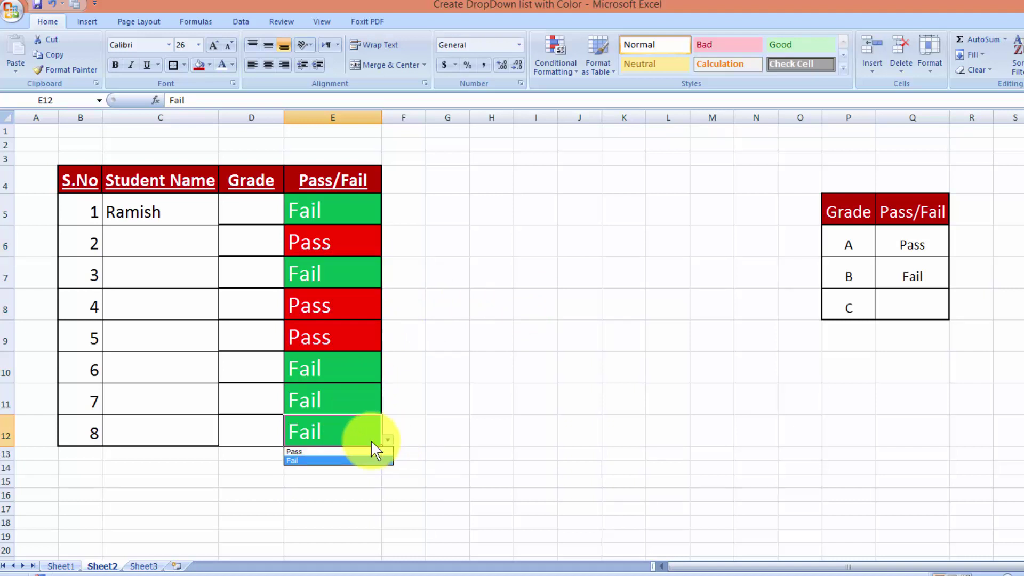
pyautogui.click(345, 452)
pyautogui.click(523, 408)
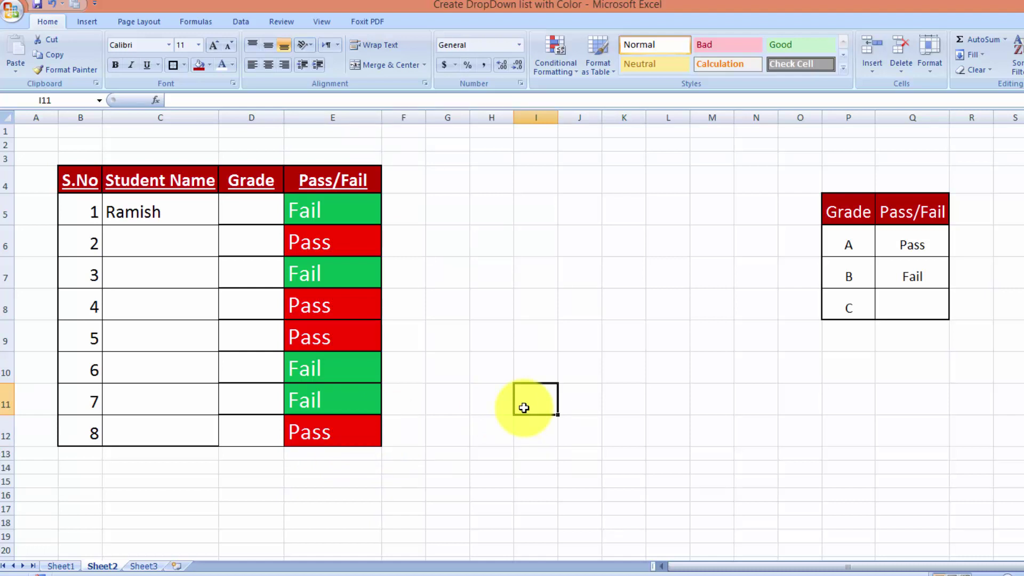
# Choose A from the drop-down lists in all Grade cells D5:D12.
pyautogui.click(255, 210)
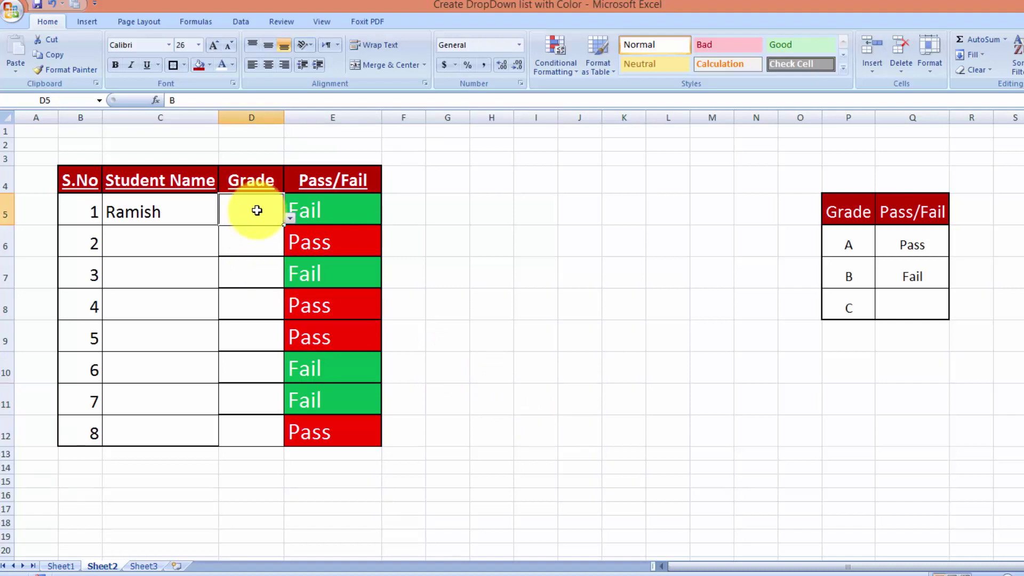
pyautogui.click(288, 218)
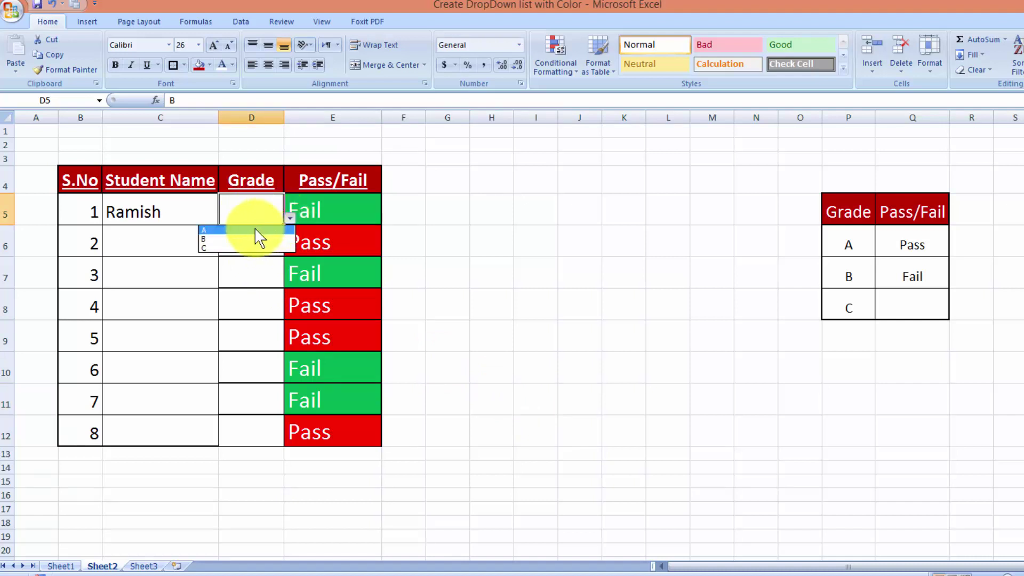
pyautogui.click(257, 233)
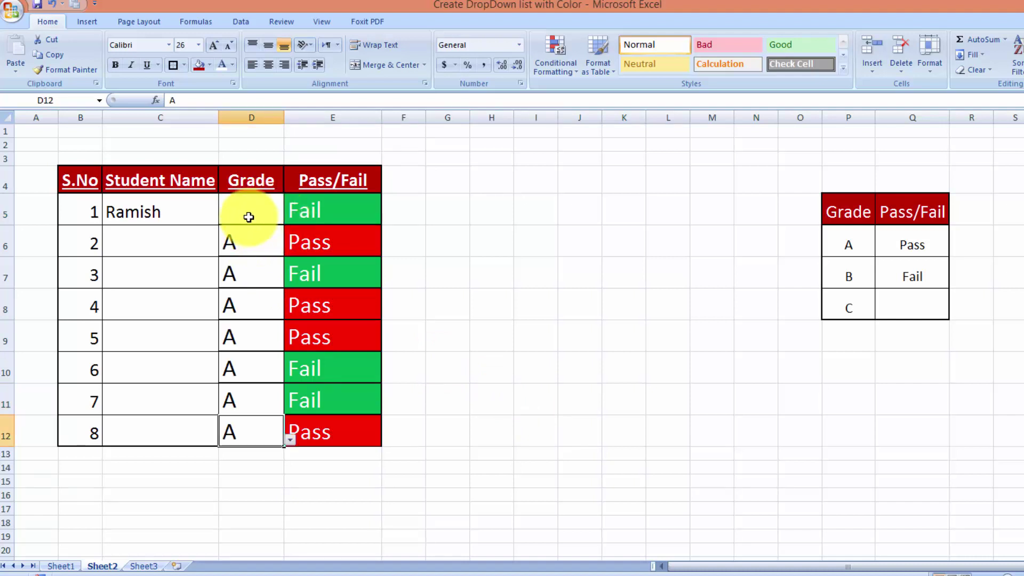
# Start an Equal To highlight rule for the Grade cells D5:D12 that matches the value A.
pyautogui.moveTo(249, 217); pyautogui.dragTo(246, 422)
pyautogui.click(550, 65)
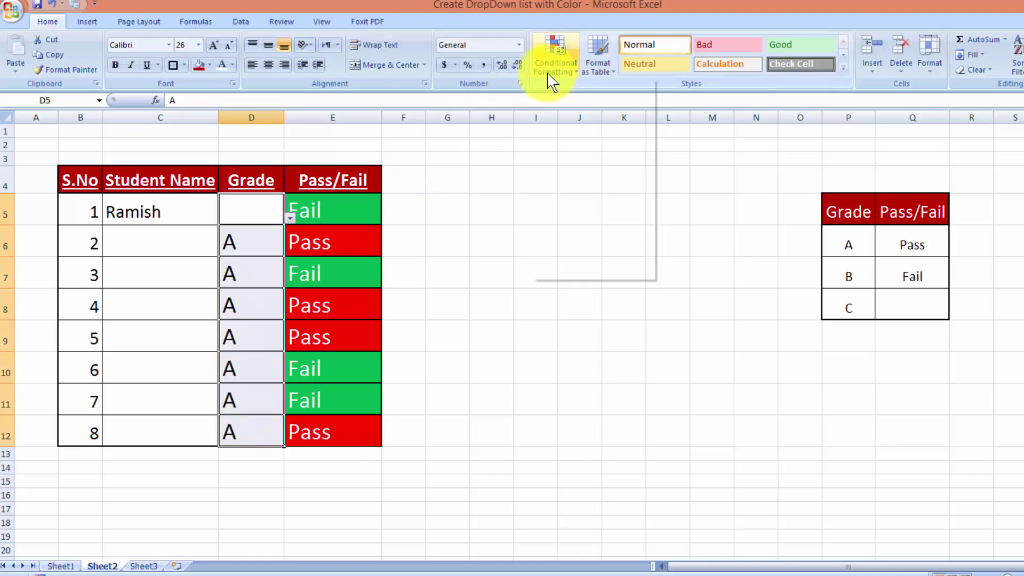
pyautogui.moveTo(555, 91)
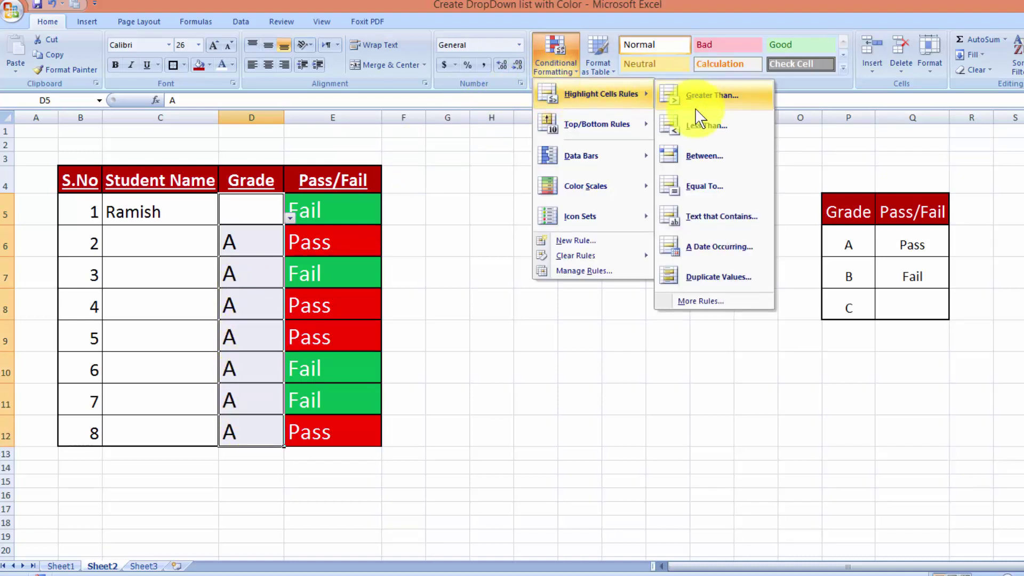
pyautogui.click(703, 186)
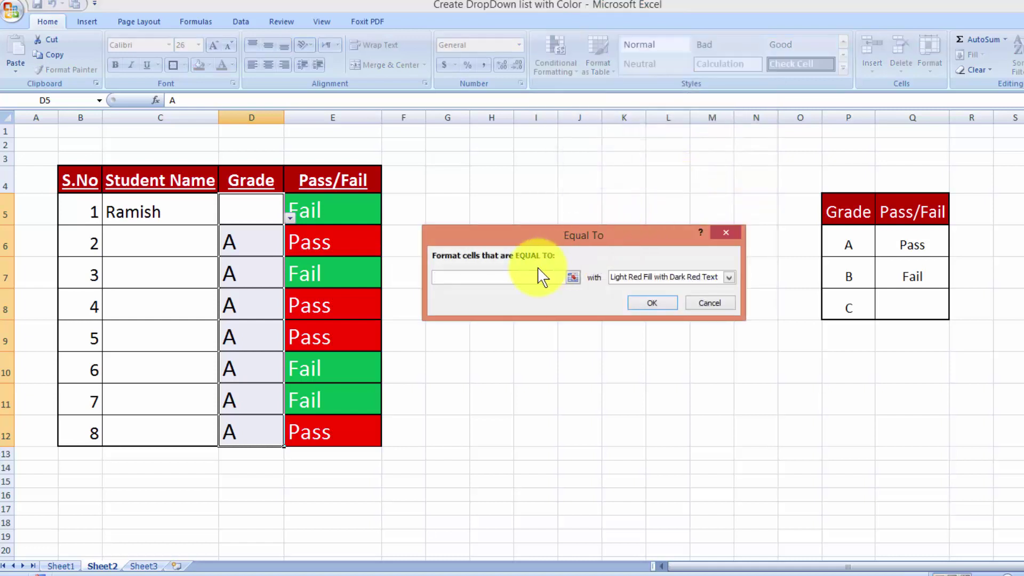
pyautogui.write('A')
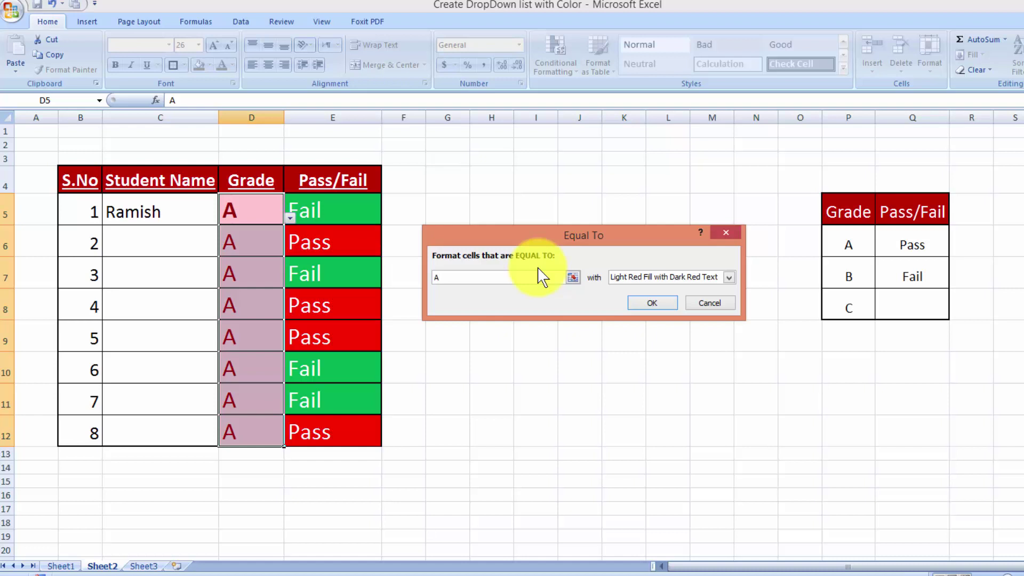
# Give the grade A rule a custom format with yellow fill and black font, and apply it.
pyautogui.click(729, 278)
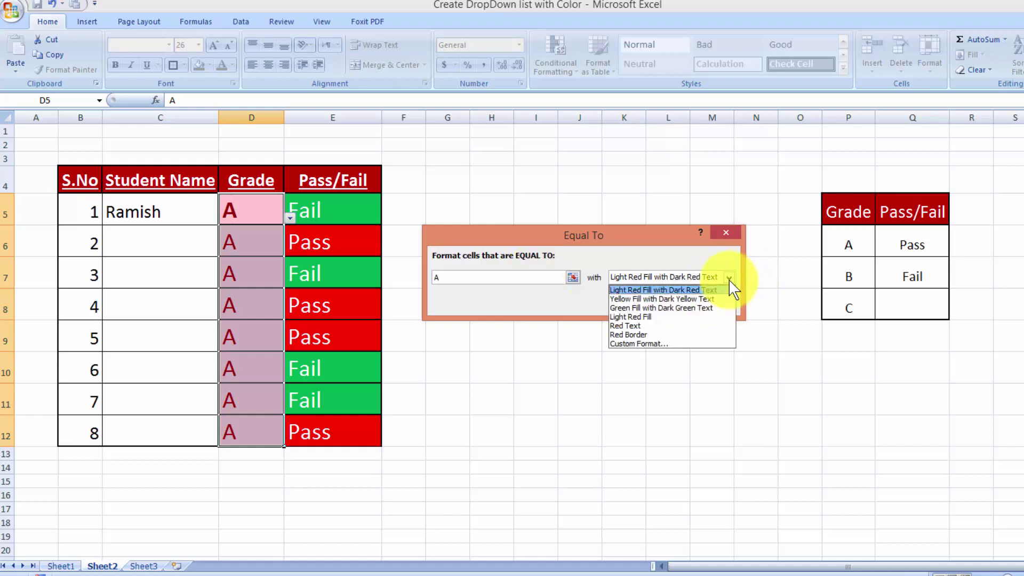
pyautogui.click(683, 344)
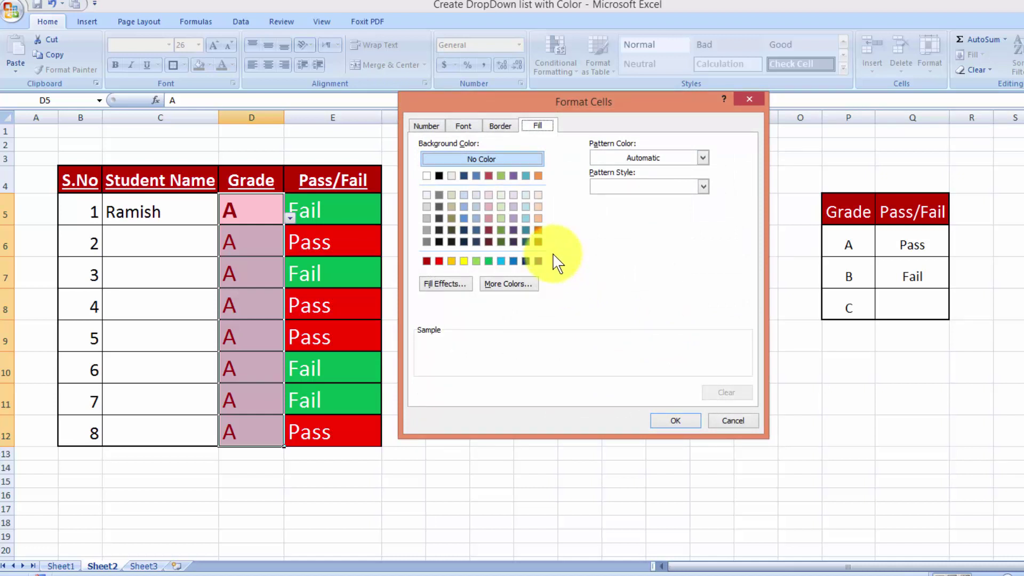
pyautogui.click(464, 261)
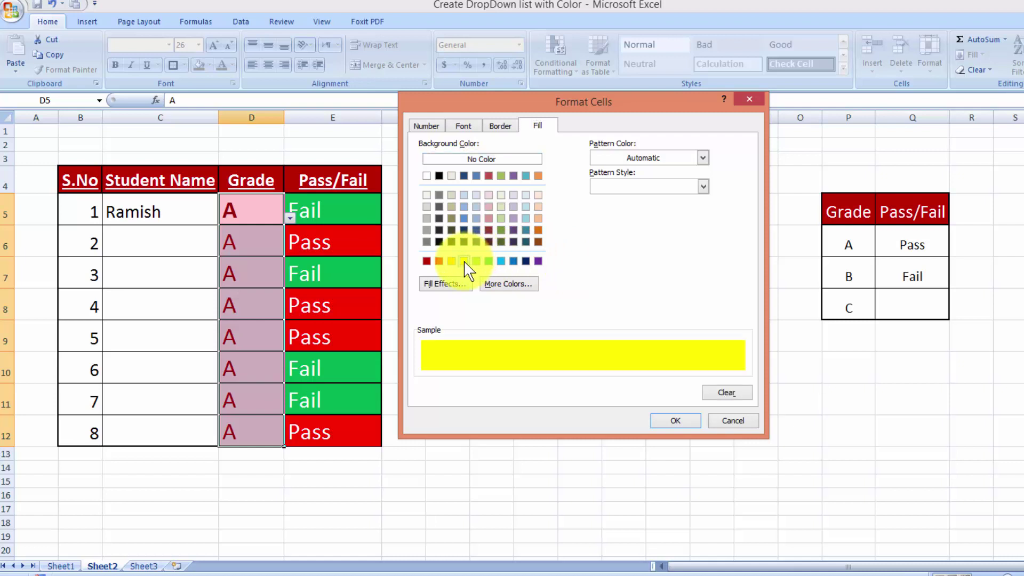
pyautogui.click(460, 127)
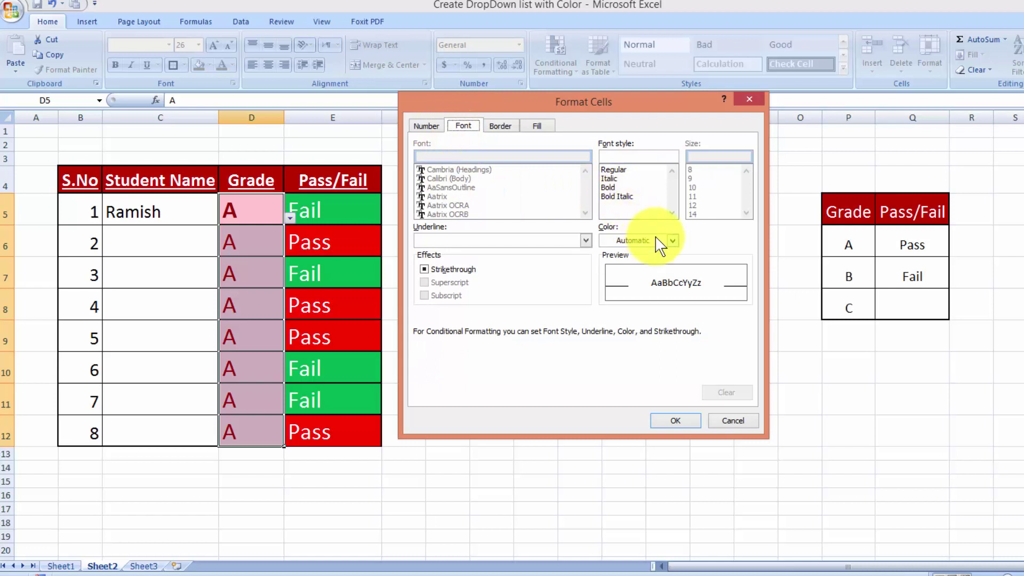
pyautogui.click(672, 240)
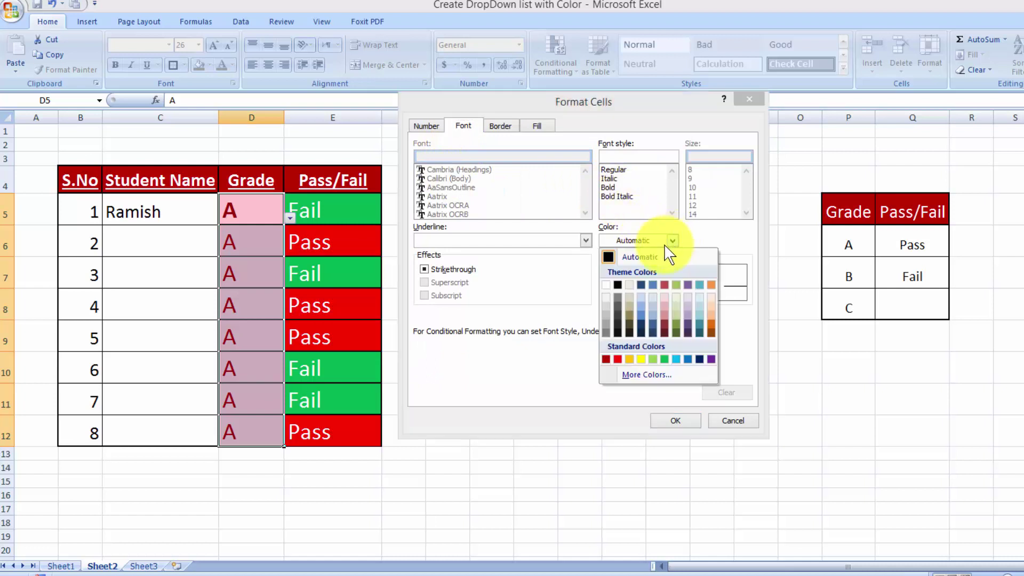
pyautogui.click(617, 283)
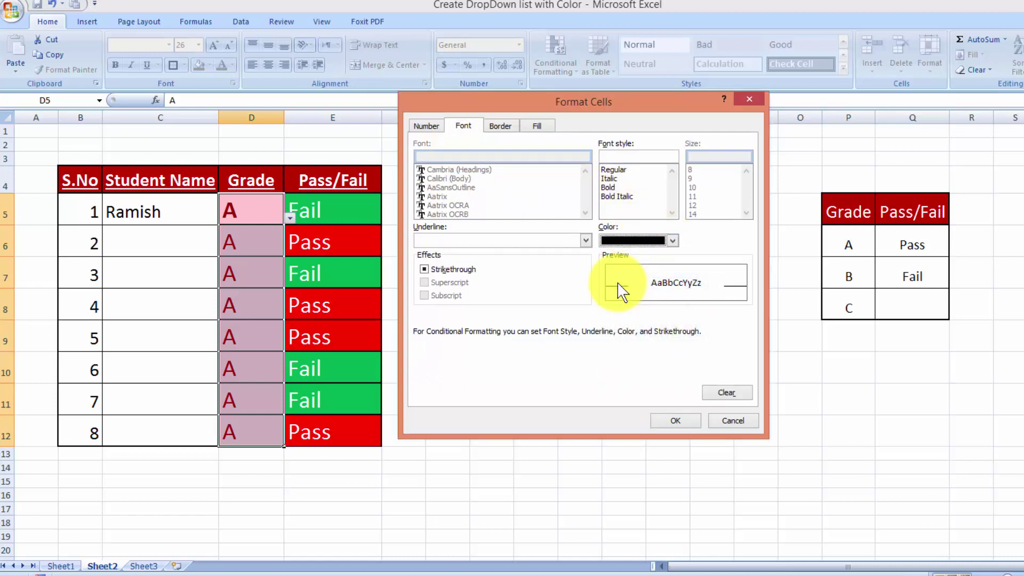
pyautogui.click(677, 421)
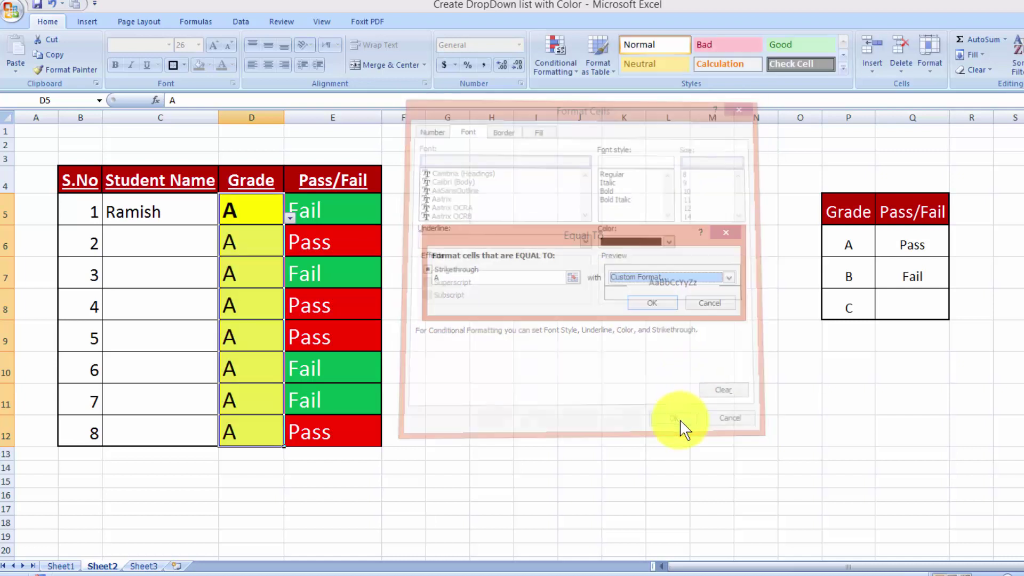
pyautogui.click(657, 306)
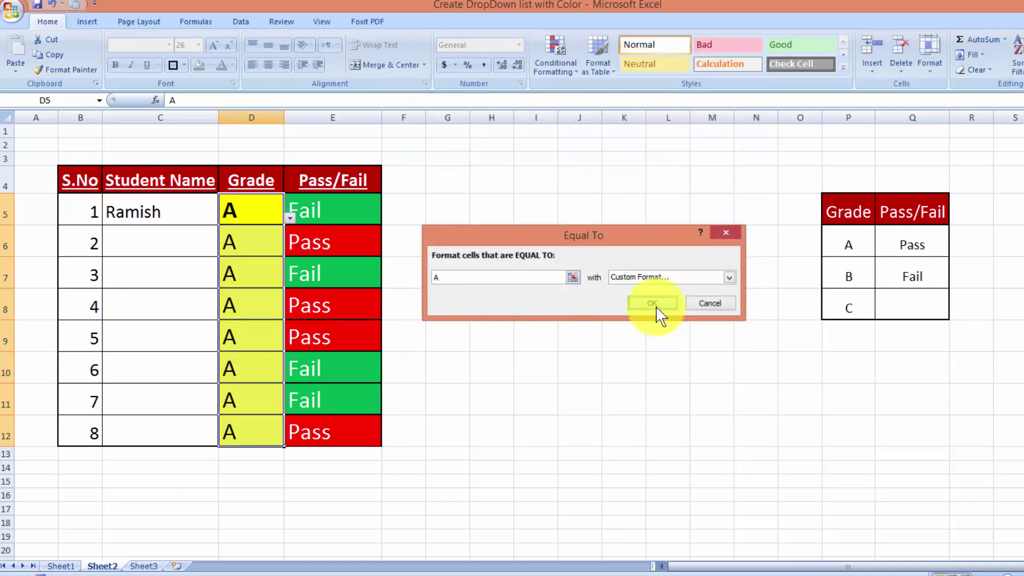
# Choose B from the drop-down lists in all Grade cells D5:D12.
pyautogui.click(268, 217)
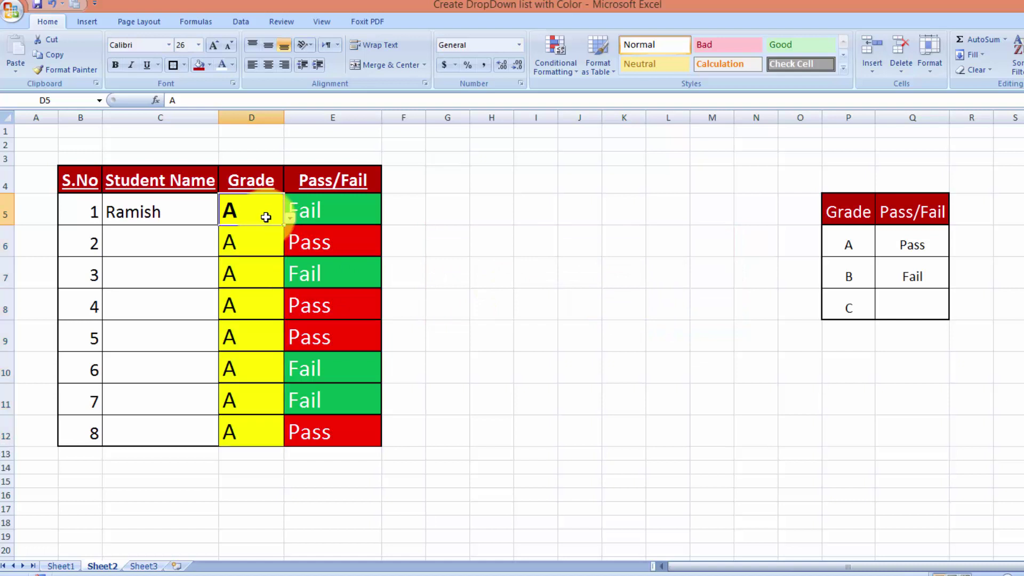
pyautogui.click(290, 220)
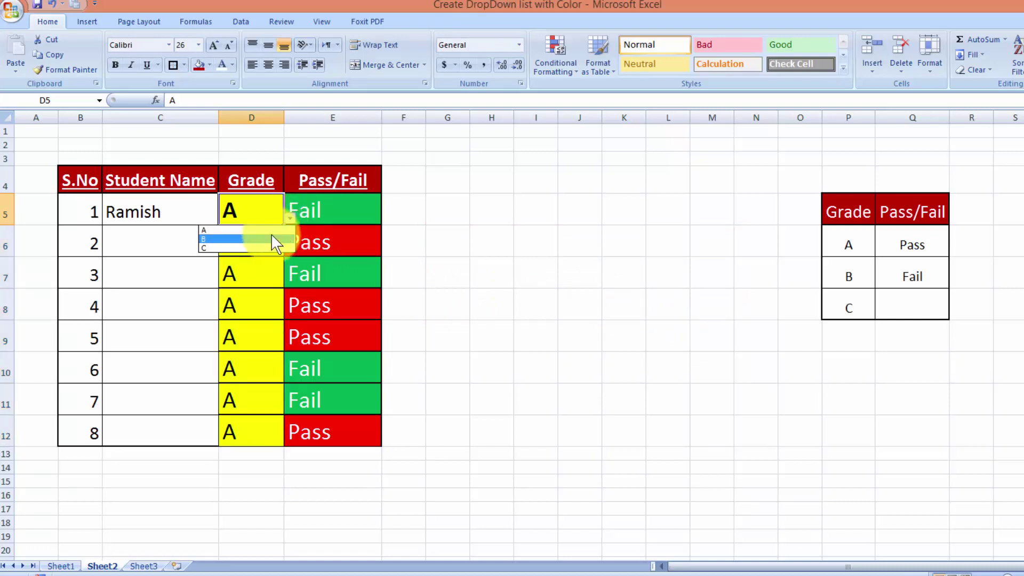
pyautogui.click(273, 239)
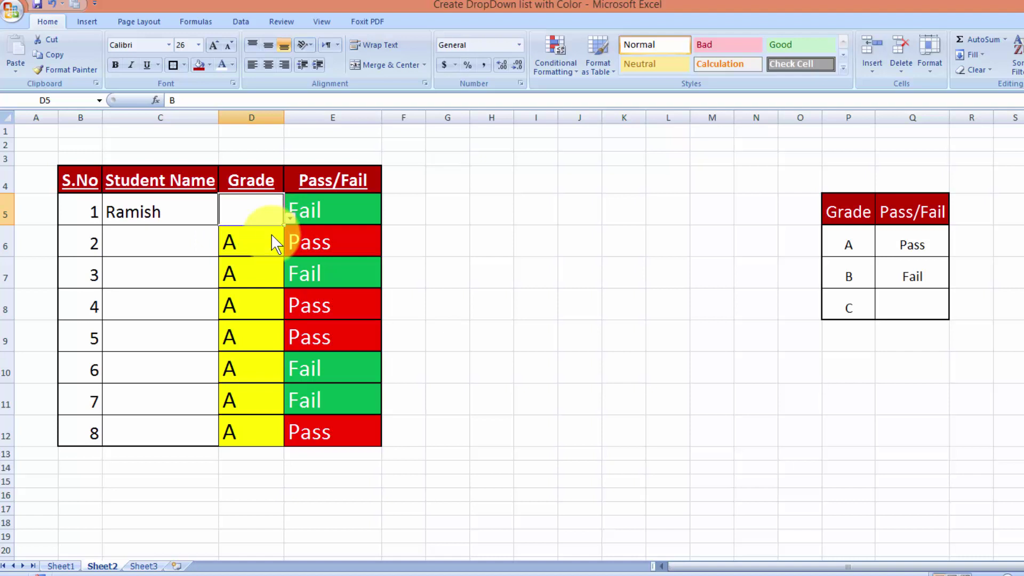
pyautogui.click(274, 244)
pyautogui.click(288, 249)
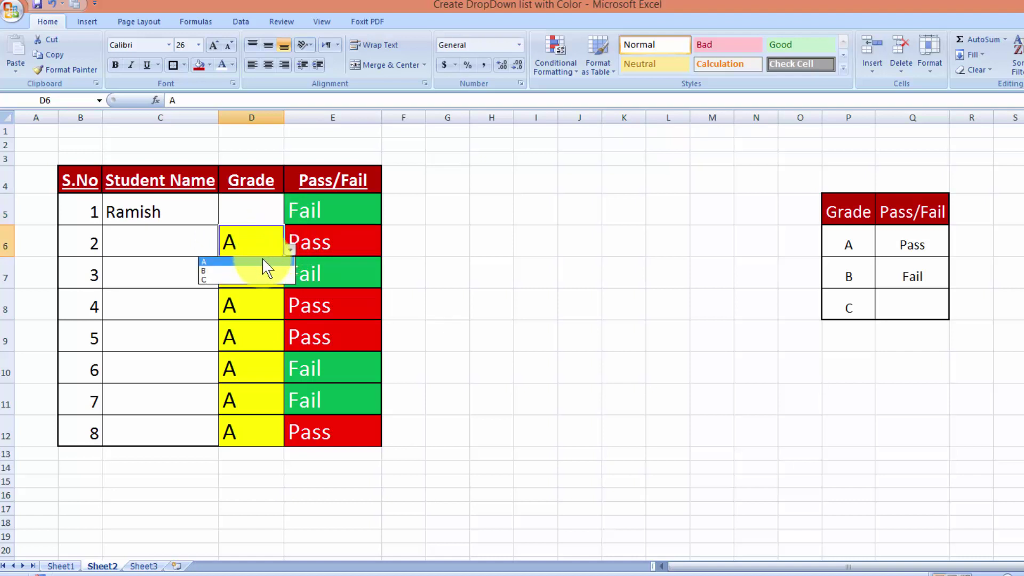
pyautogui.click(261, 271)
pyautogui.click(258, 281)
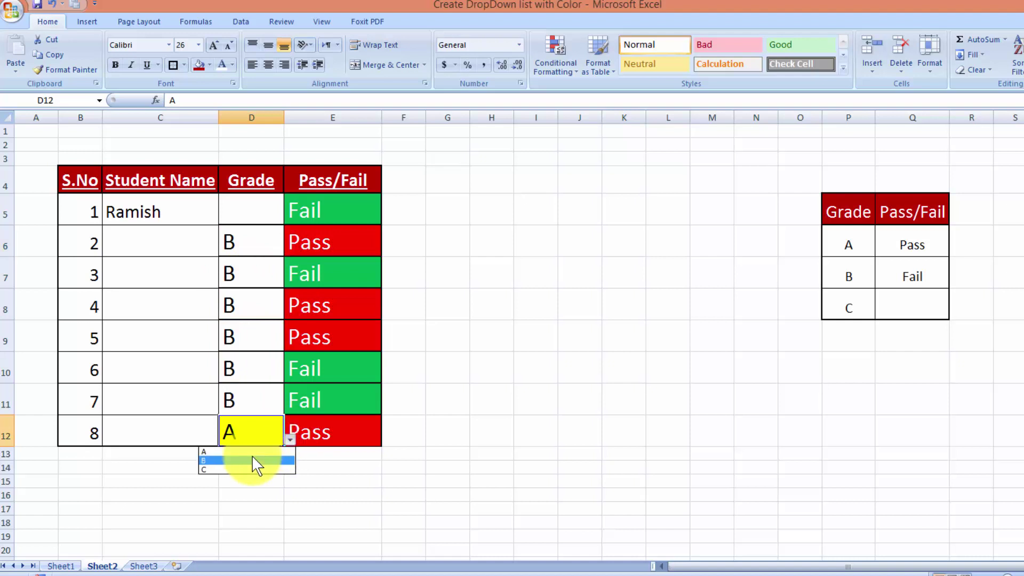
pyautogui.click(253, 460)
pyautogui.click(477, 454)
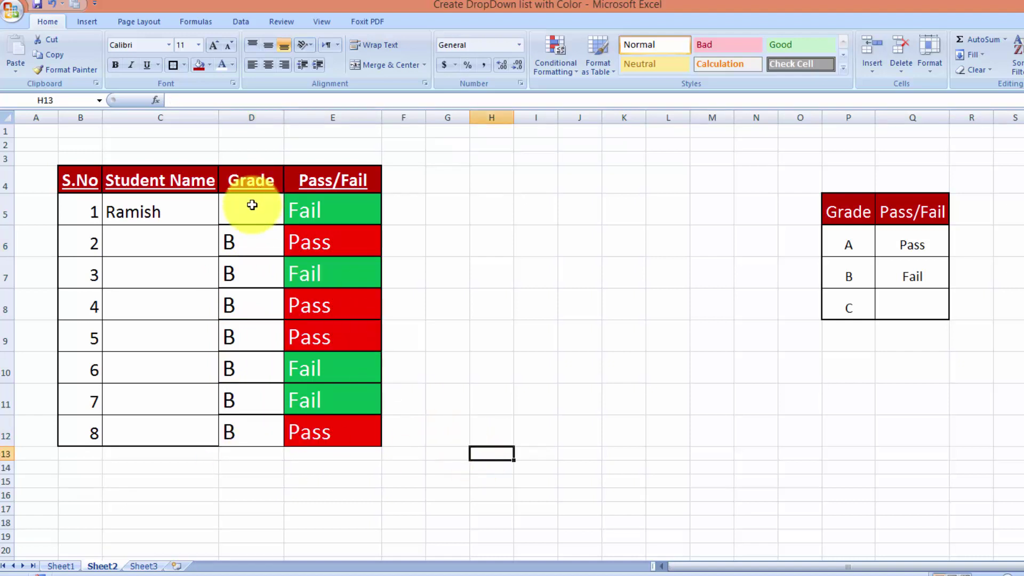
# Start an Equal To highlight rule for the Grade cells D5:D12 that matches the value B.
pyautogui.moveTo(252, 204); pyautogui.dragTo(249, 418)
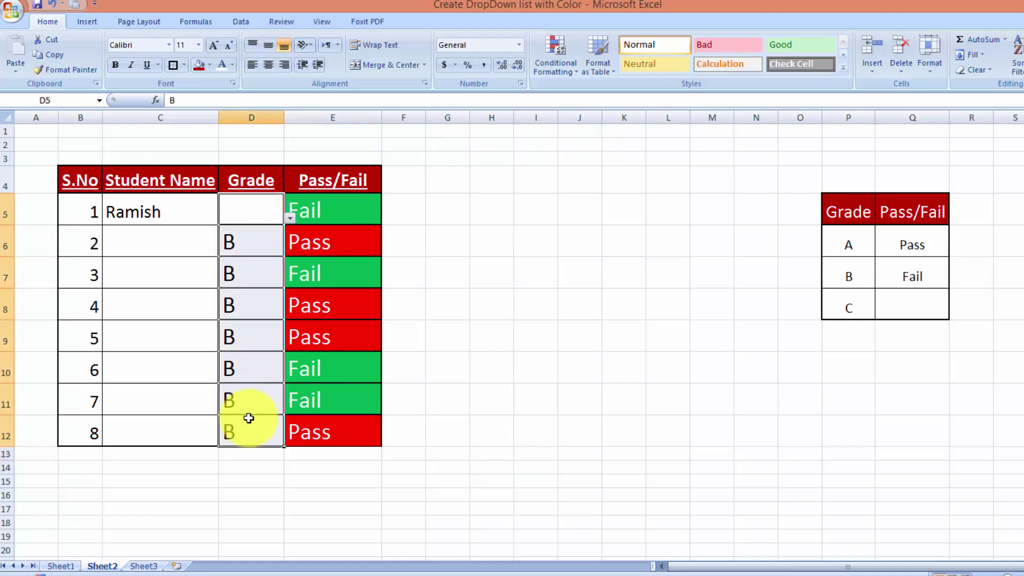
pyautogui.click(558, 78)
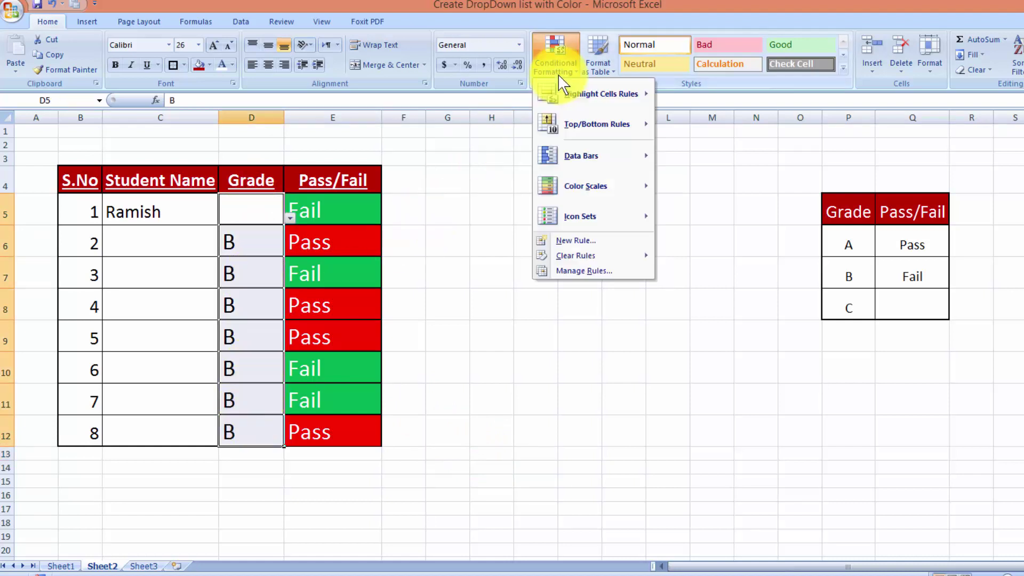
pyautogui.moveTo(599, 96)
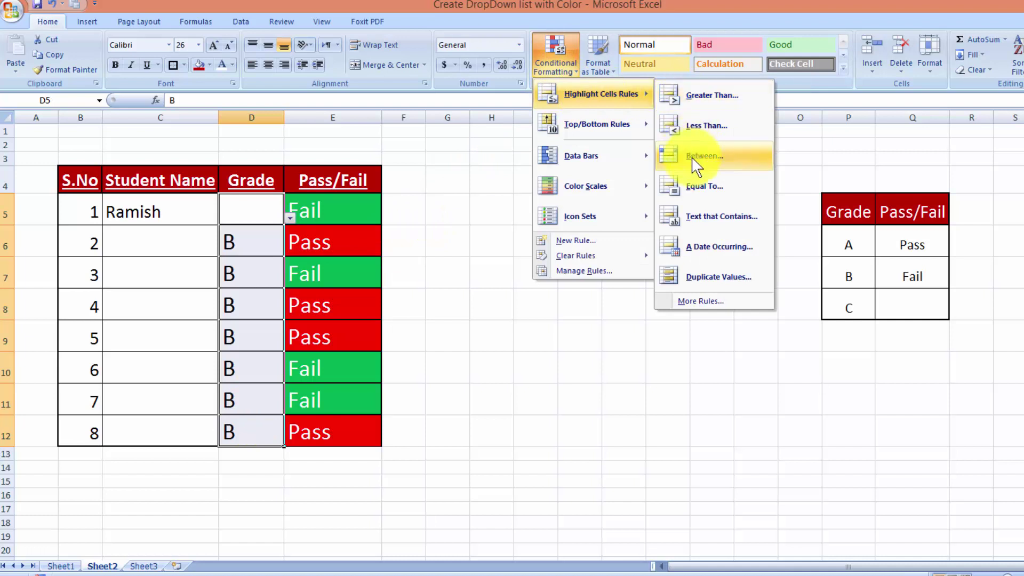
pyautogui.click(698, 188)
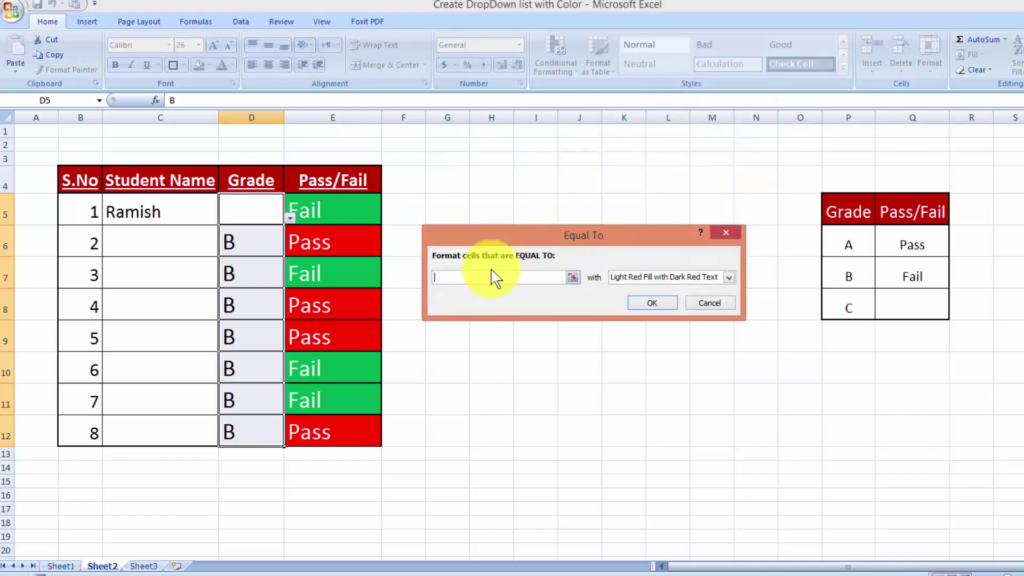
pyautogui.write('B')
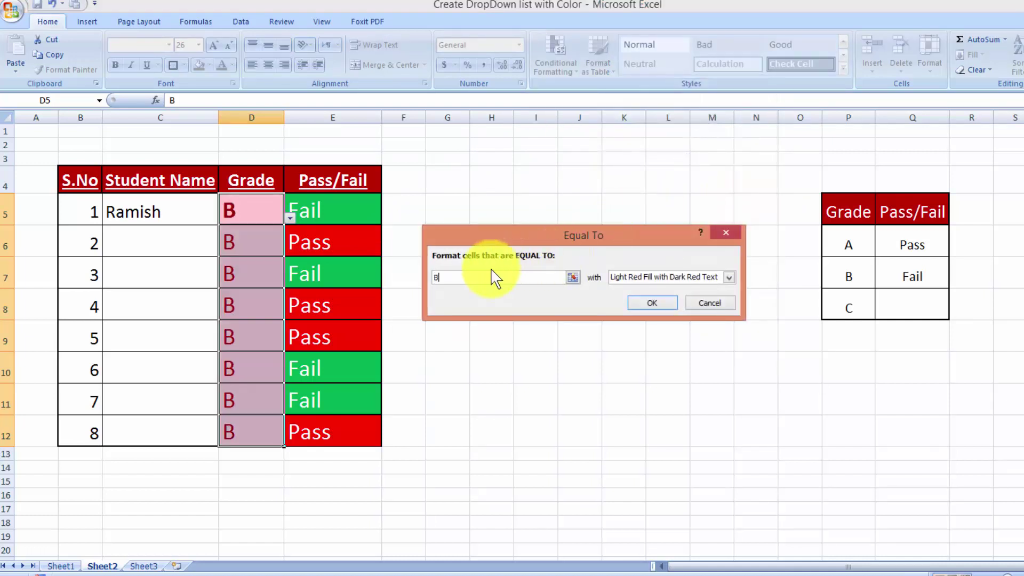
# Give the grade B rule a custom format with white font and purple fill, and apply it.
pyautogui.click(729, 277)
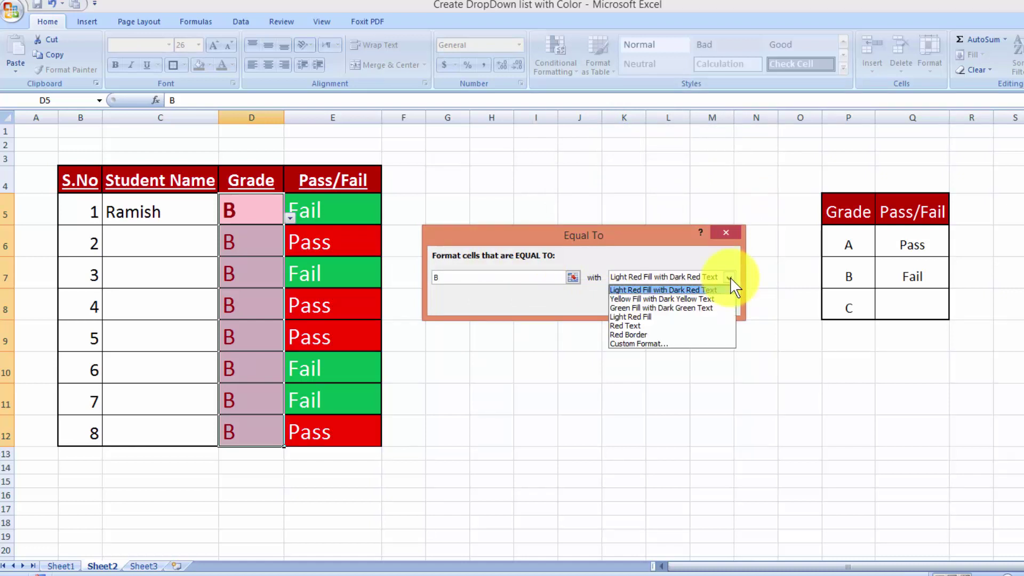
pyautogui.click(671, 344)
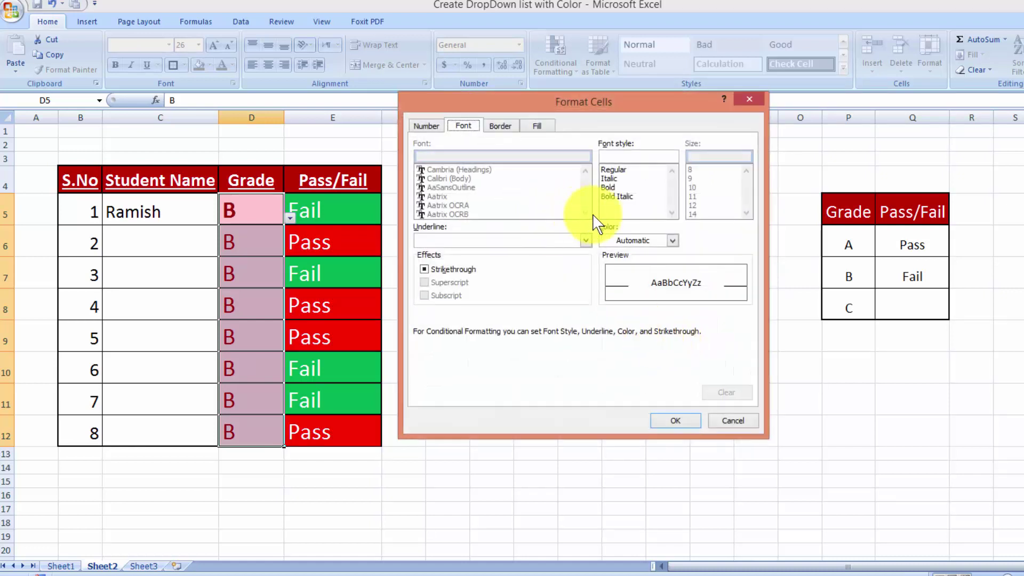
pyautogui.click(672, 241)
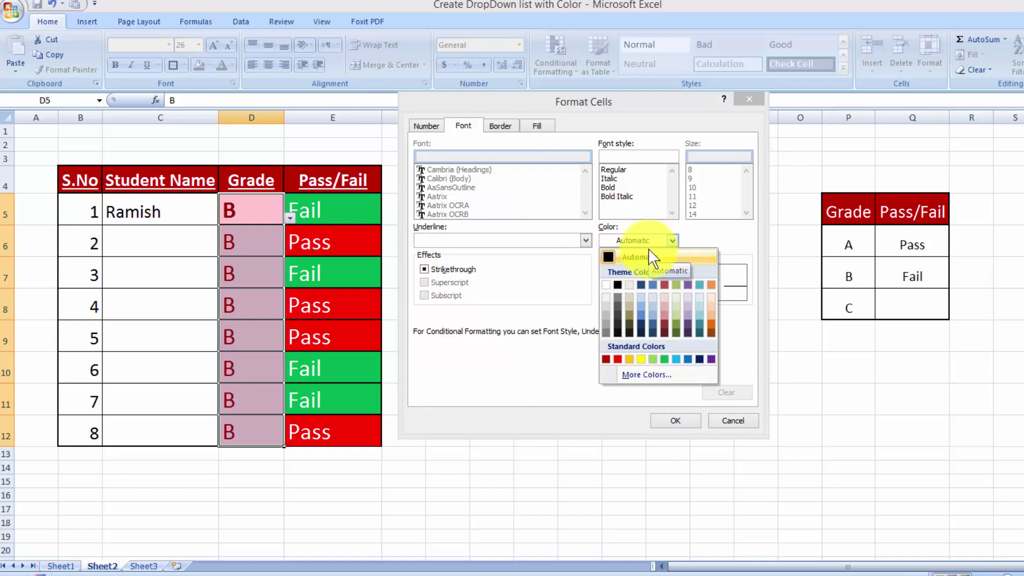
pyautogui.click(612, 293)
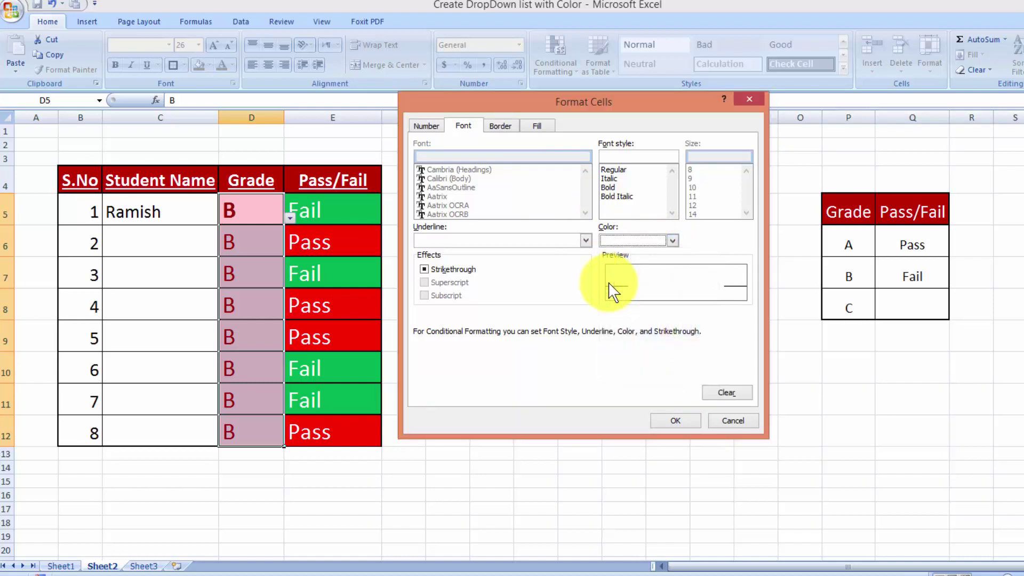
pyautogui.click(538, 128)
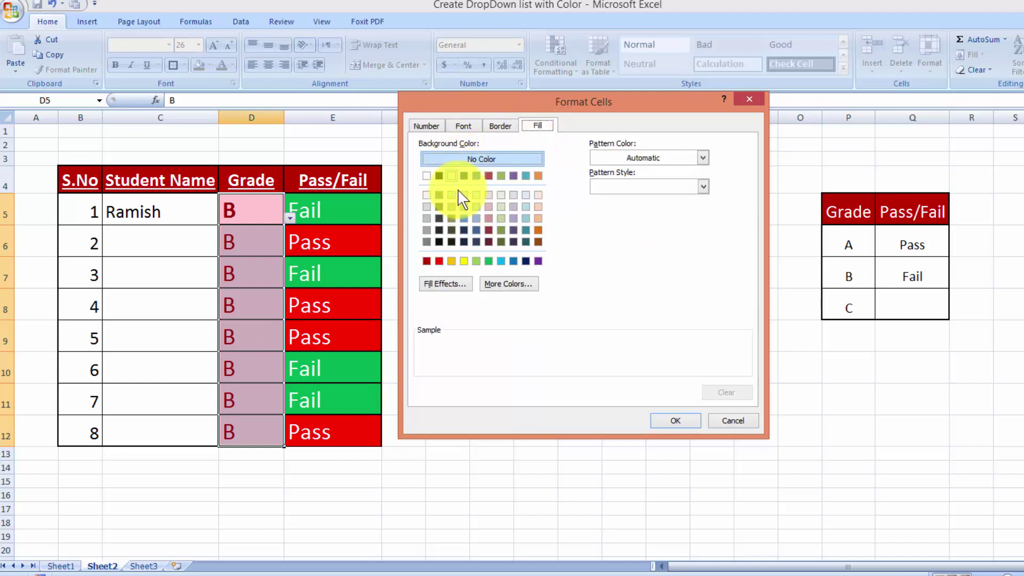
pyautogui.click(538, 262)
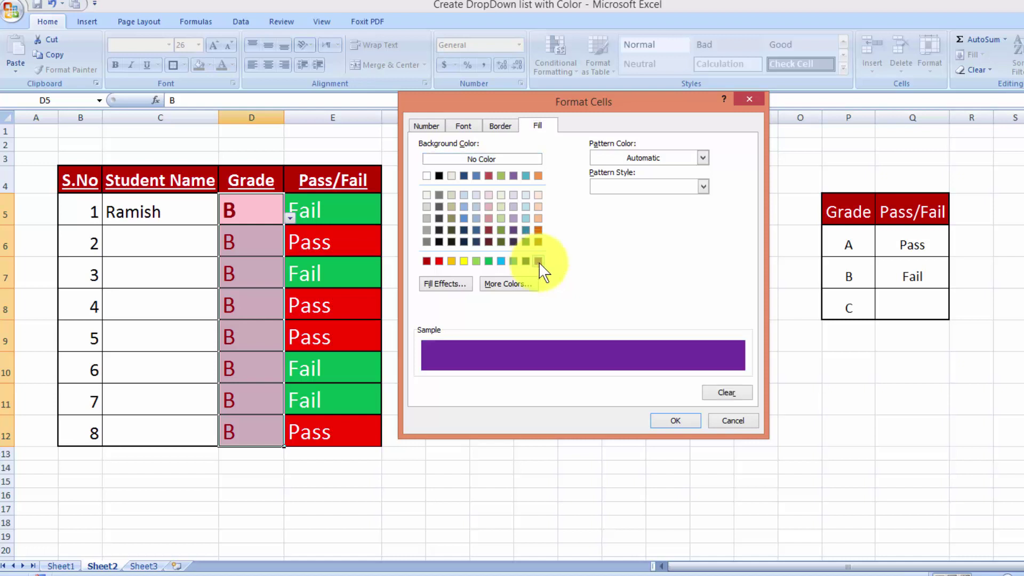
pyautogui.click(671, 423)
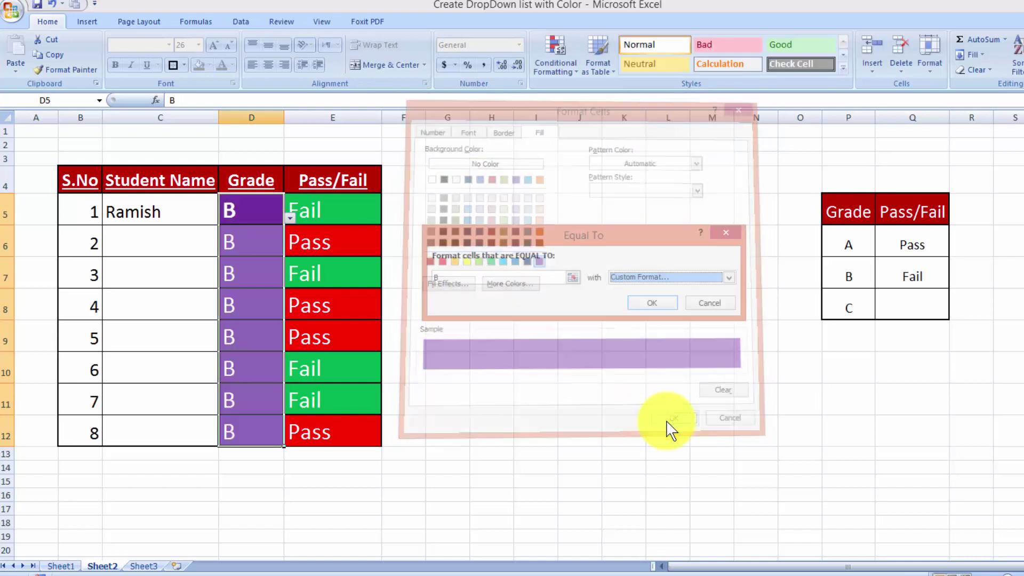
pyautogui.click(650, 303)
# Choose A from the drop-down lists in the Grade cells D6, D8, D9 and D11.
pyautogui.click(241, 246)
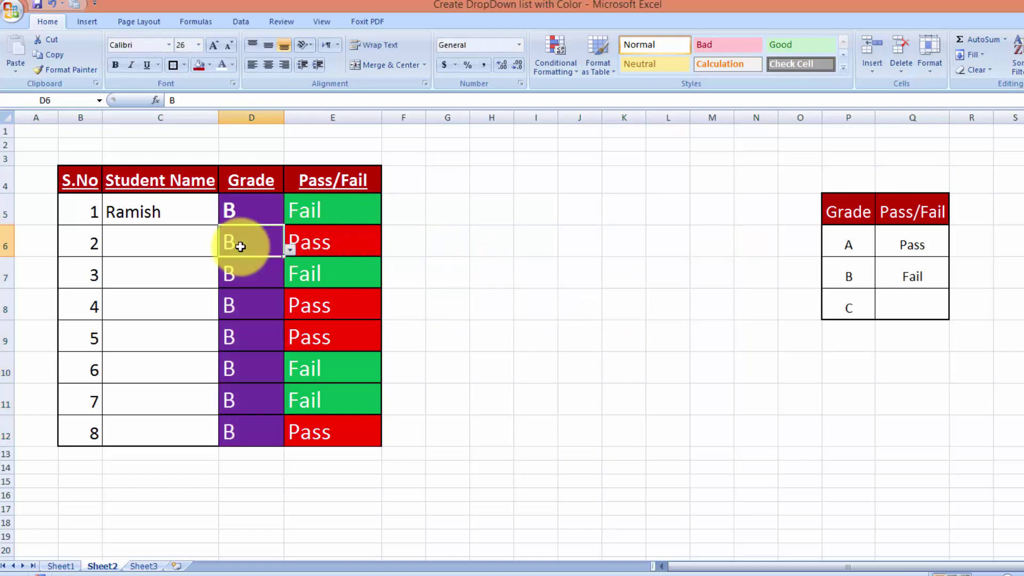
pyautogui.click(289, 251)
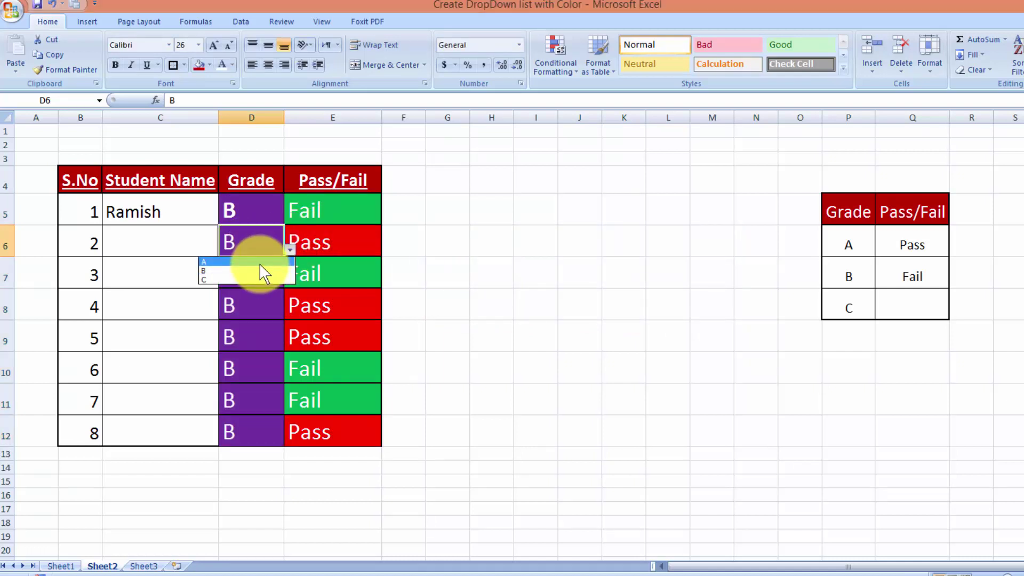
pyautogui.click(260, 264)
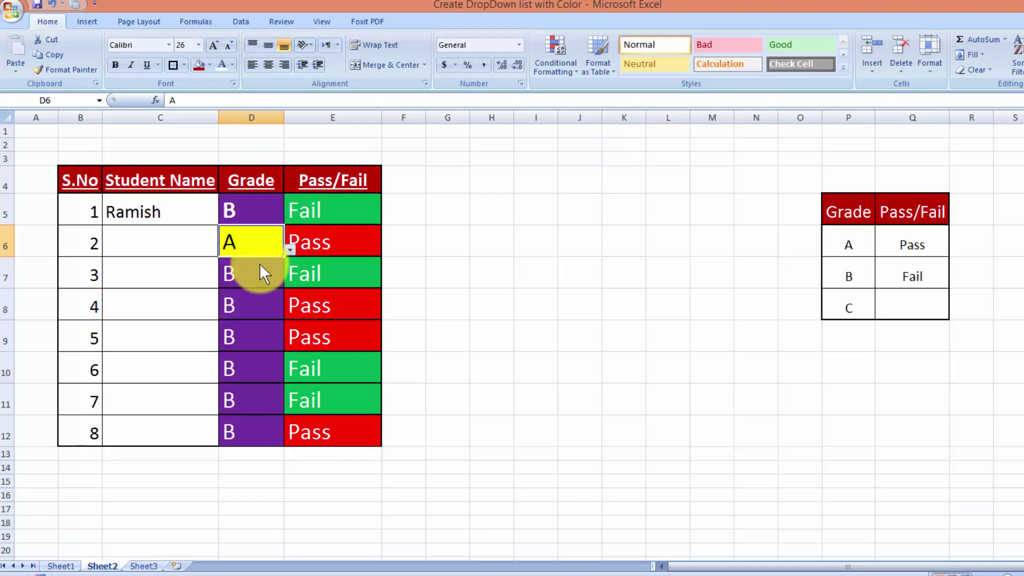
pyautogui.click(261, 302)
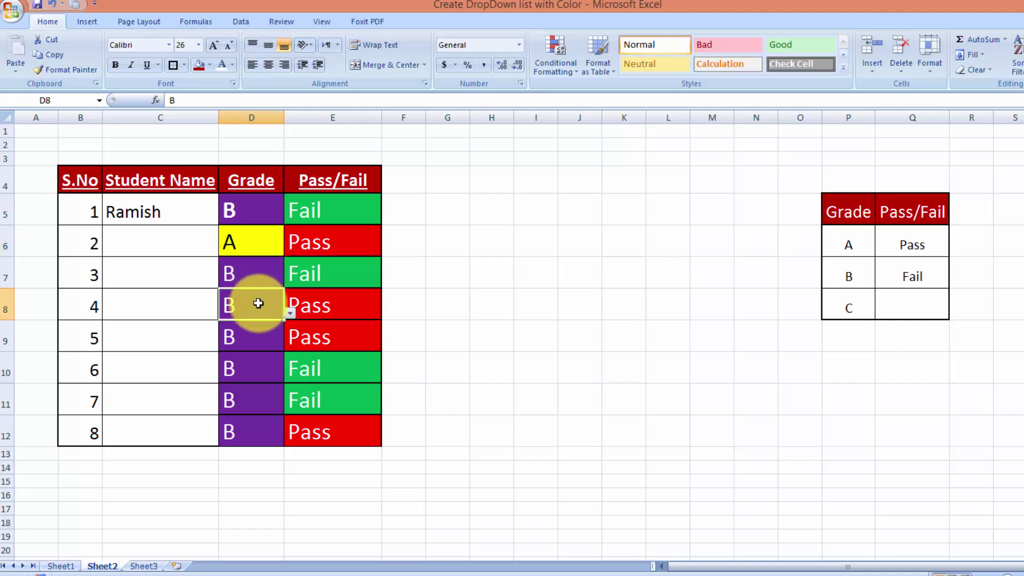
pyautogui.click(289, 315)
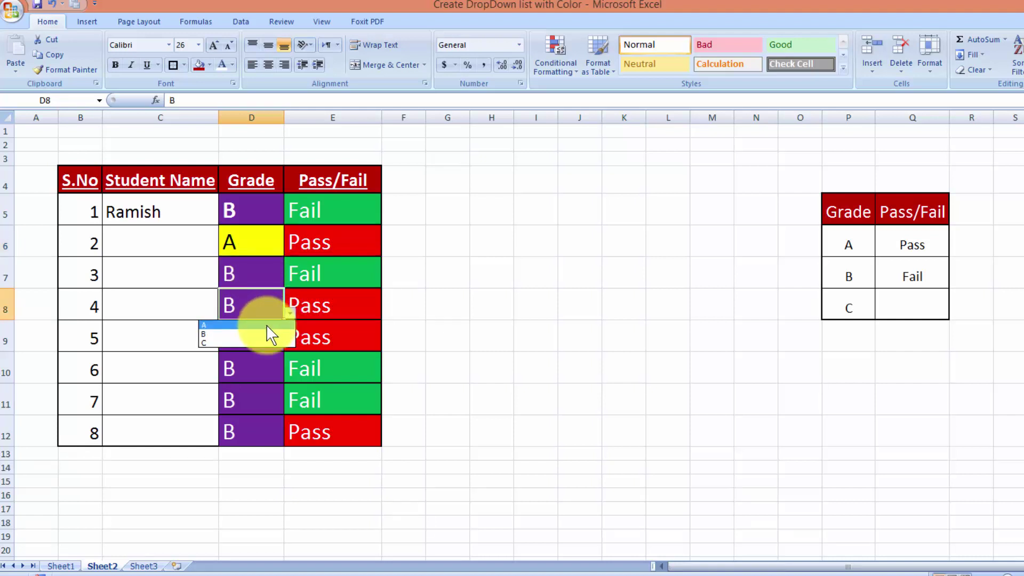
pyautogui.click(267, 325)
pyautogui.click(266, 343)
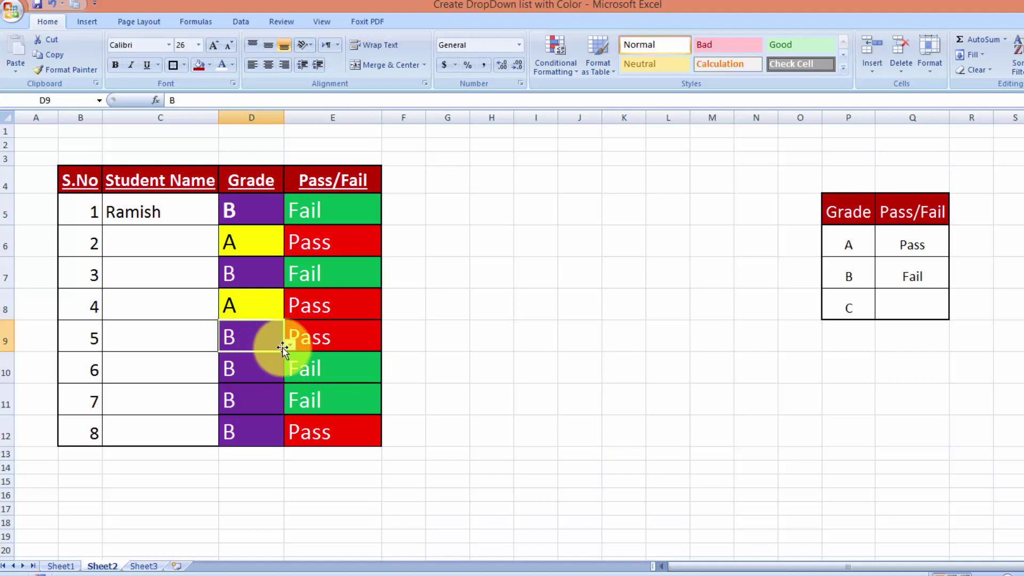
pyautogui.click(289, 346)
pyautogui.click(266, 356)
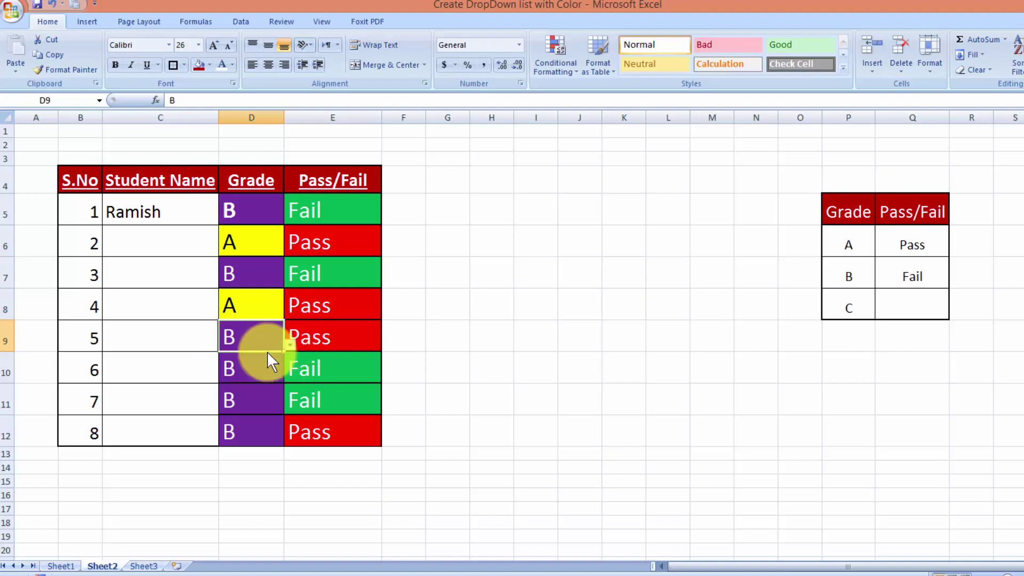
pyautogui.click(267, 366)
pyautogui.click(260, 409)
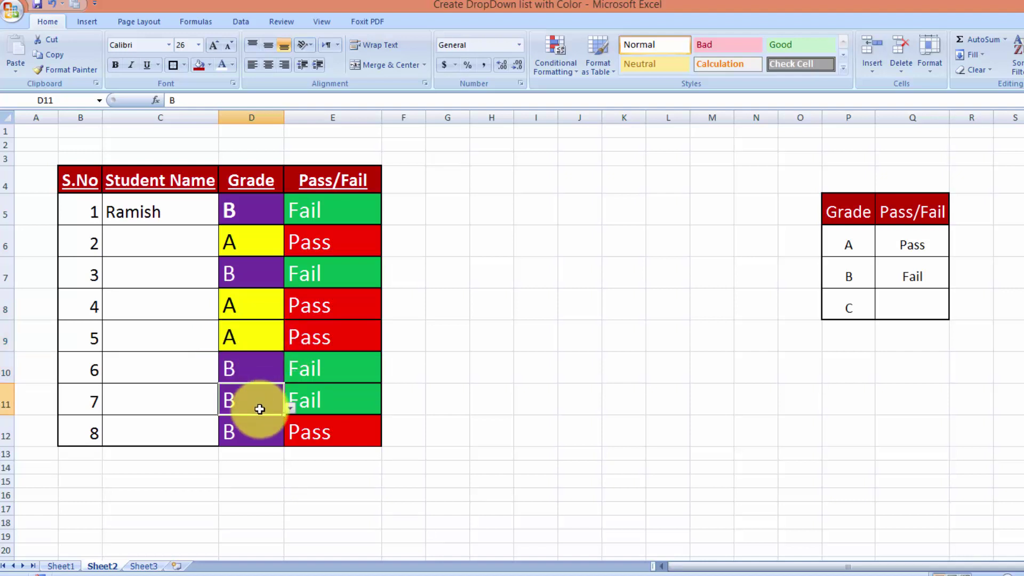
pyautogui.click(290, 409)
pyautogui.click(259, 420)
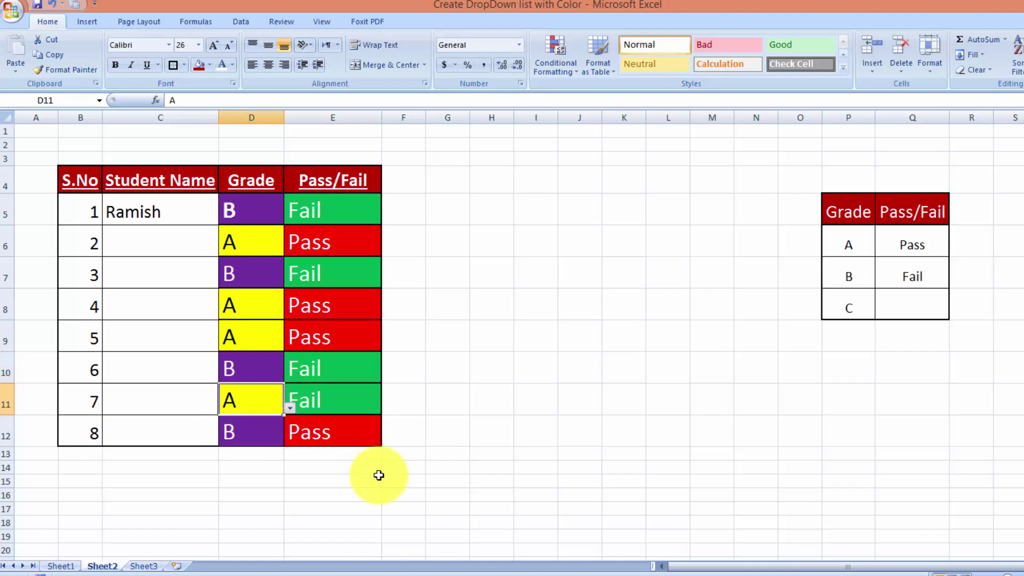
pyautogui.click(497, 481)
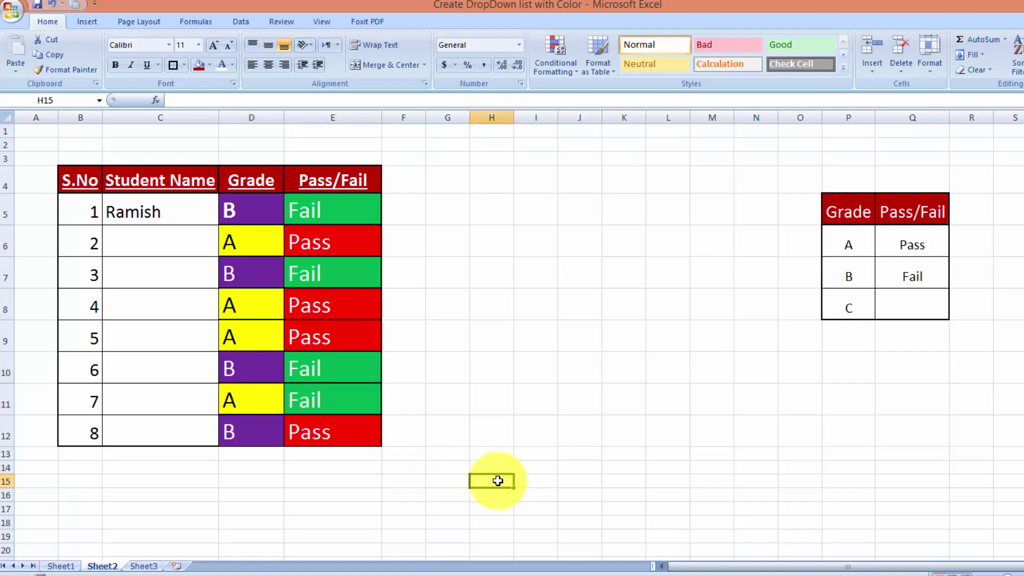